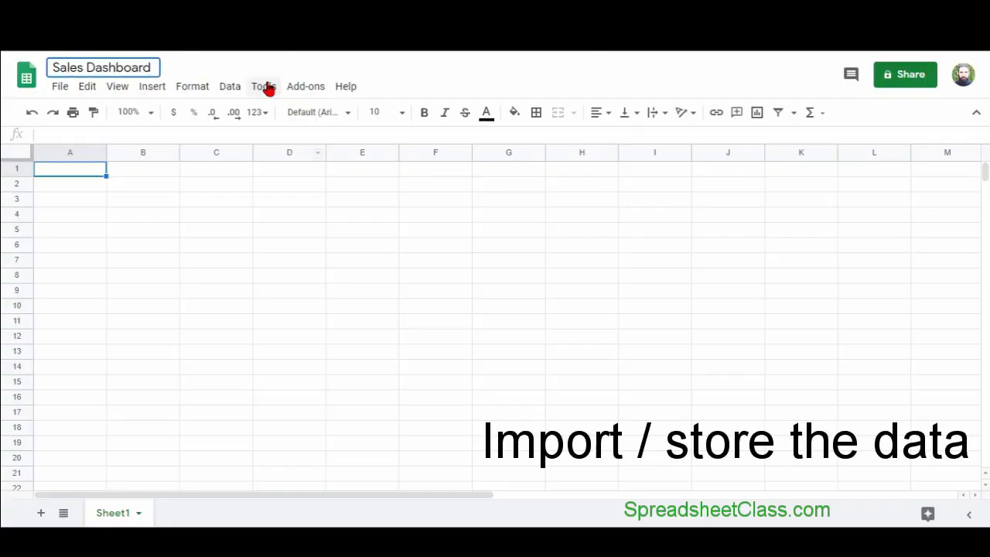
Step: Title the spreadsheet Sales Dashboard and rename Sheet1 to Import
key("Return")
double_click(122, 515)
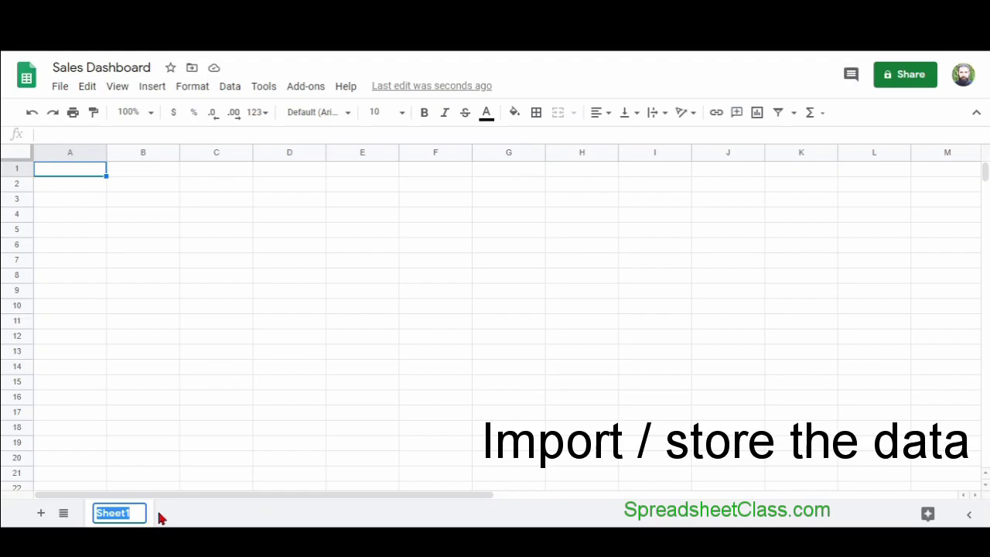
type("Import")
key("Return")
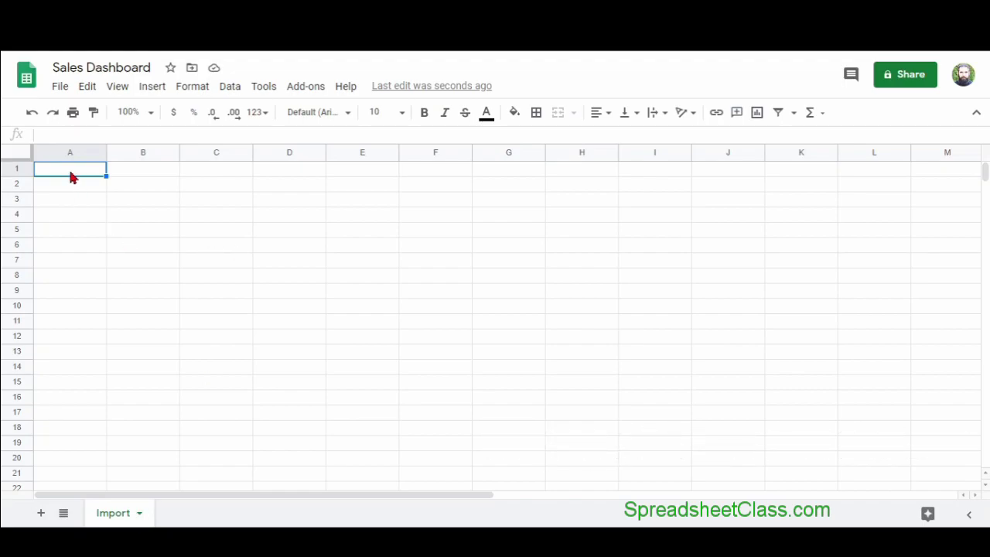
Step: Upload Revenue Report.csv, replacing data at the selected cell, then add a new Dashboard sheet
left_click(58, 87)
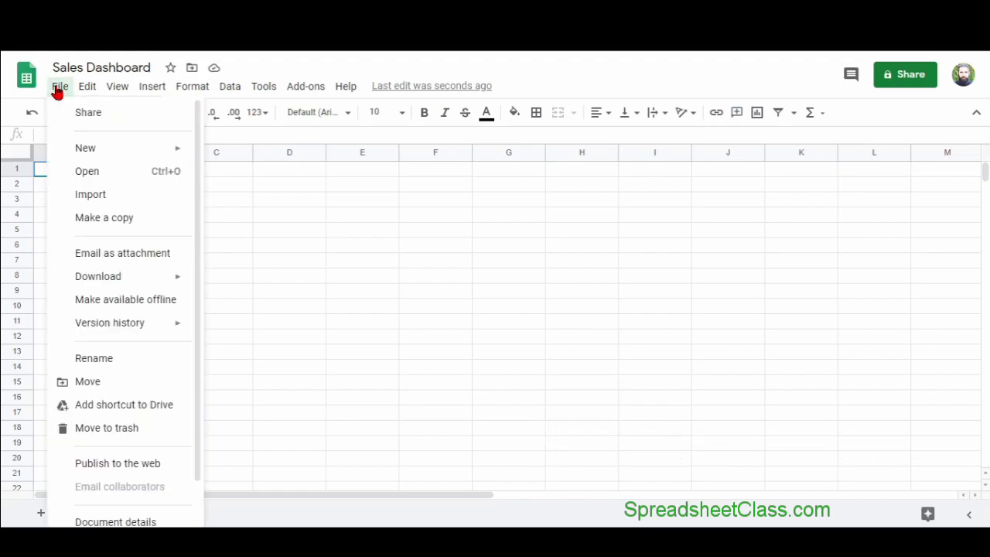
left_click(143, 196)
left_click(446, 154)
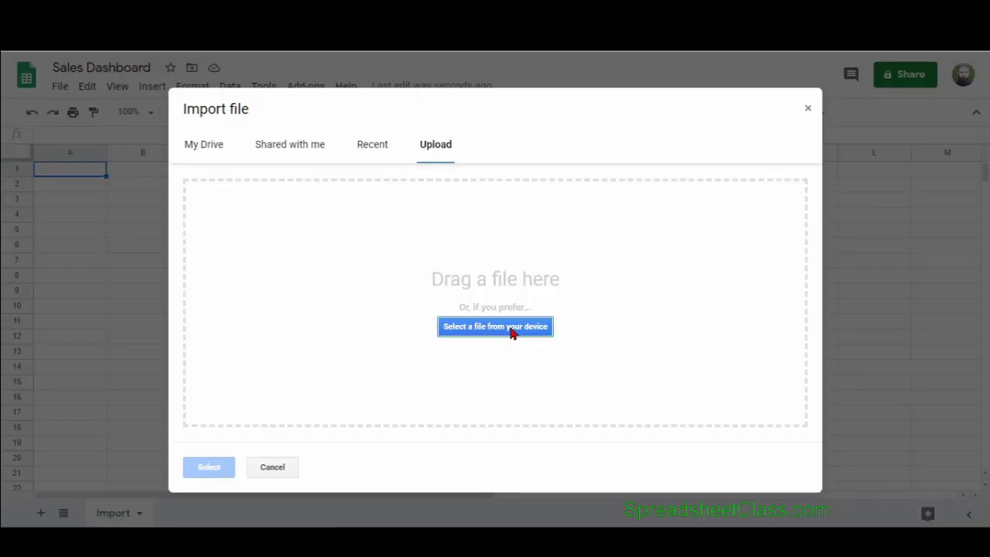
left_click(510, 328)
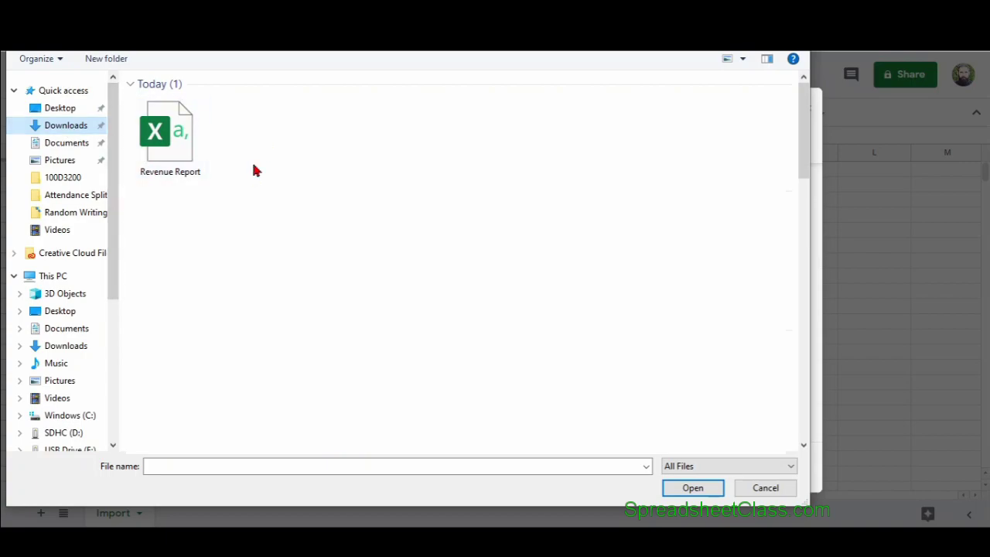
double_click(186, 151)
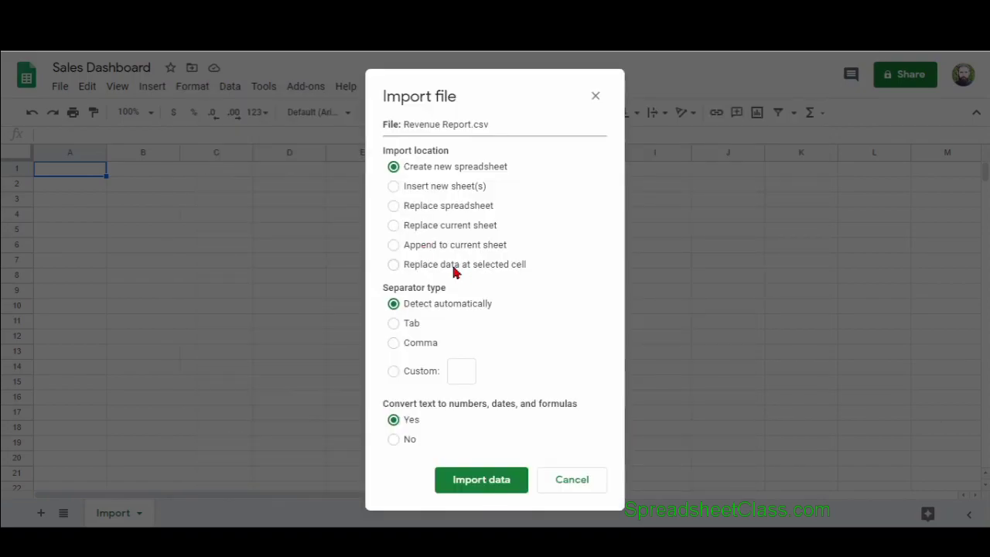
left_click(394, 265)
left_click(490, 487)
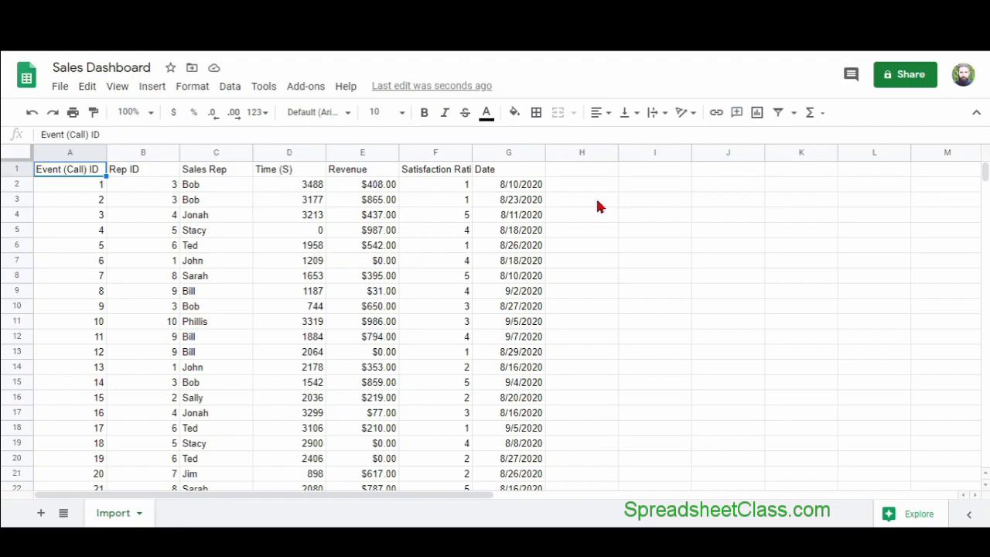
left_click(41, 513)
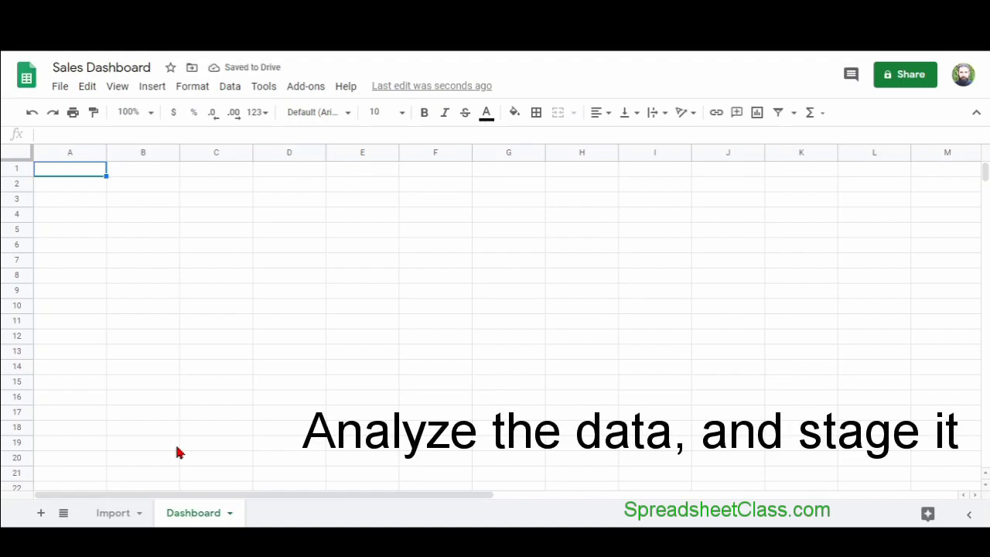
Step: Fill every cell on the sheet with custom navy #03004c
key("ctrl+a")
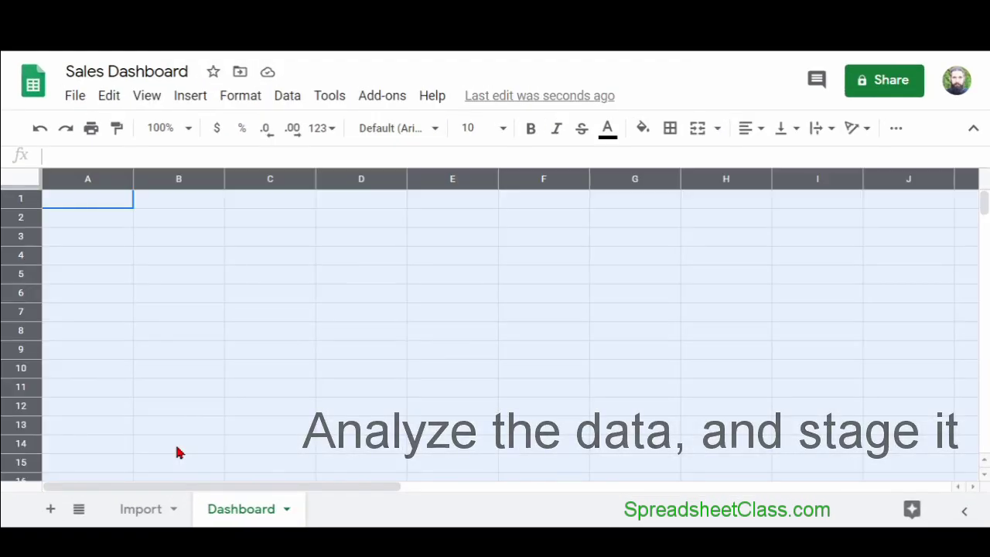
left_click(642, 128)
left_click(655, 400)
type("#03004c")
left_click(550, 417)
Step: Make all text white, bold, size 14 and centred horizontally and vertically
left_click(822, 130)
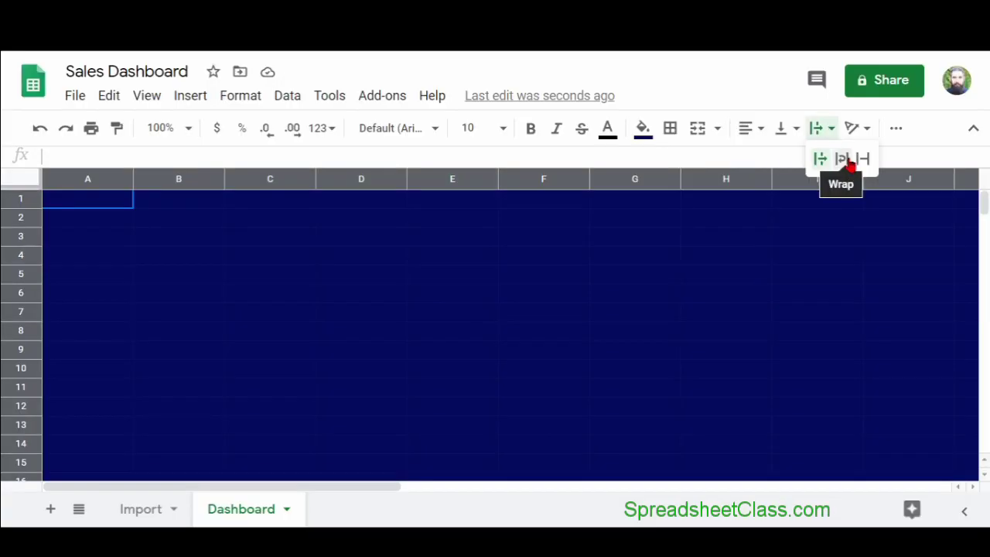
left_click(788, 128)
left_click(807, 160)
left_click(752, 127)
left_click(749, 160)
left_click(608, 128)
left_click(798, 192)
left_click(531, 127)
left_click(482, 128)
left_click(477, 371)
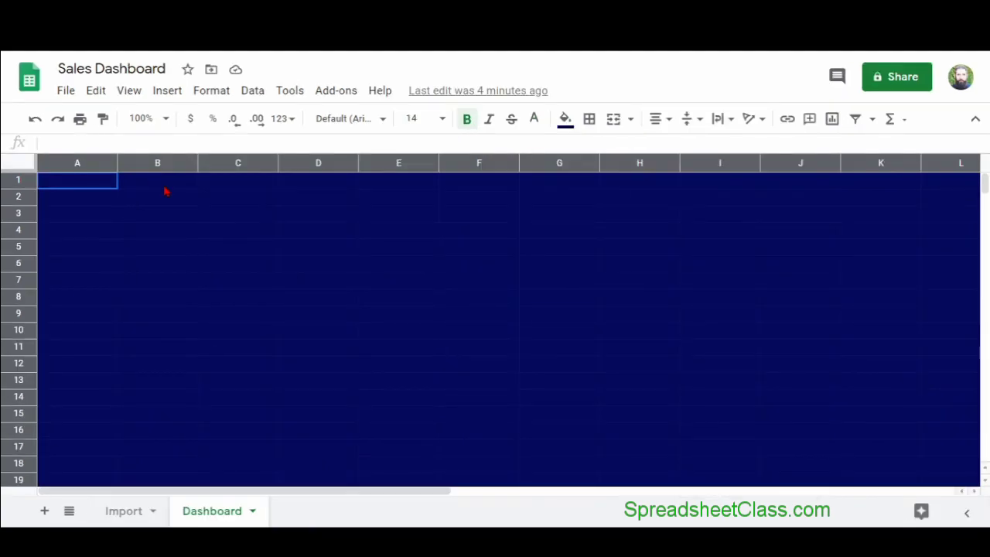
Step: Merge B1:K1 into a 36-point Sales Performance title with a bottom border
left_click_drag(165, 186, 884, 186)
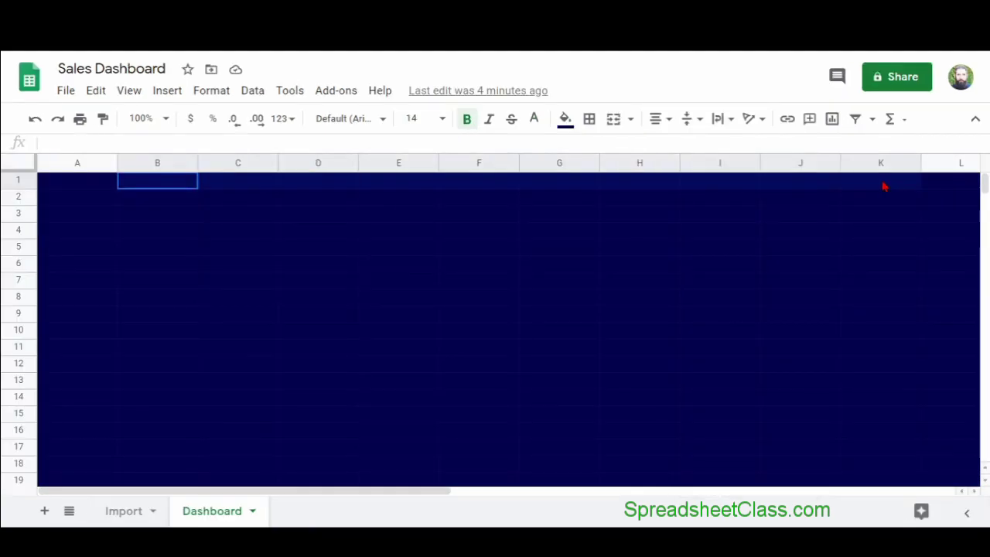
left_click(614, 118)
left_click(441, 119)
left_click(422, 359)
type("Sales Performance")
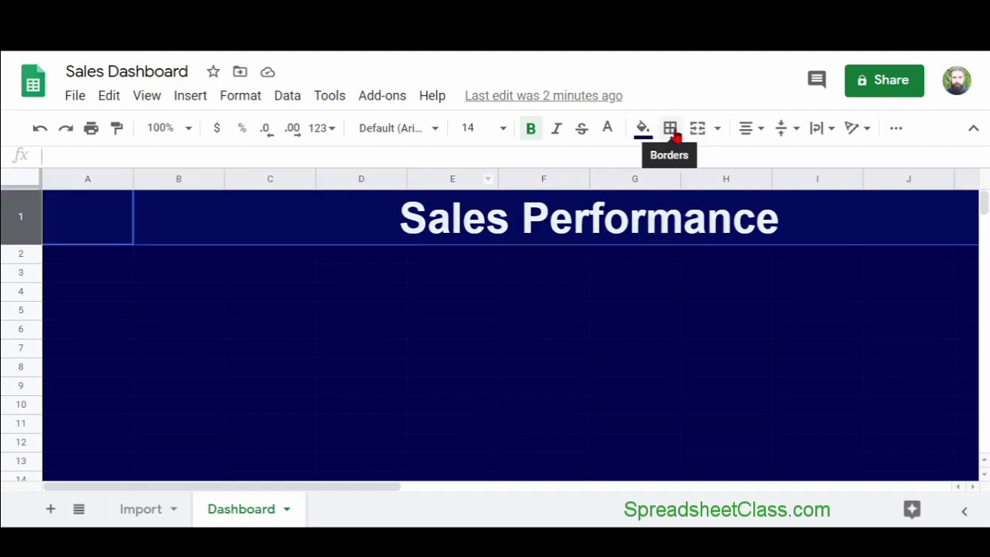
left_click(589, 118)
left_click(751, 190)
Step: Merge A4:D5 into a 24-point Sales Staff heading with a bottom border
left_click_drag(88, 293, 361, 311)
left_click(698, 127)
left_click(480, 128)
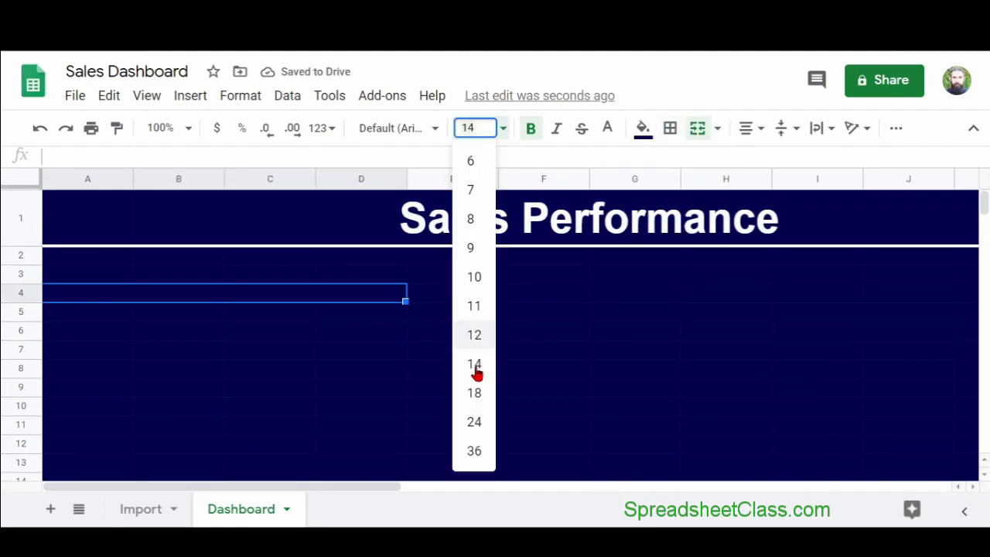
left_click(475, 420)
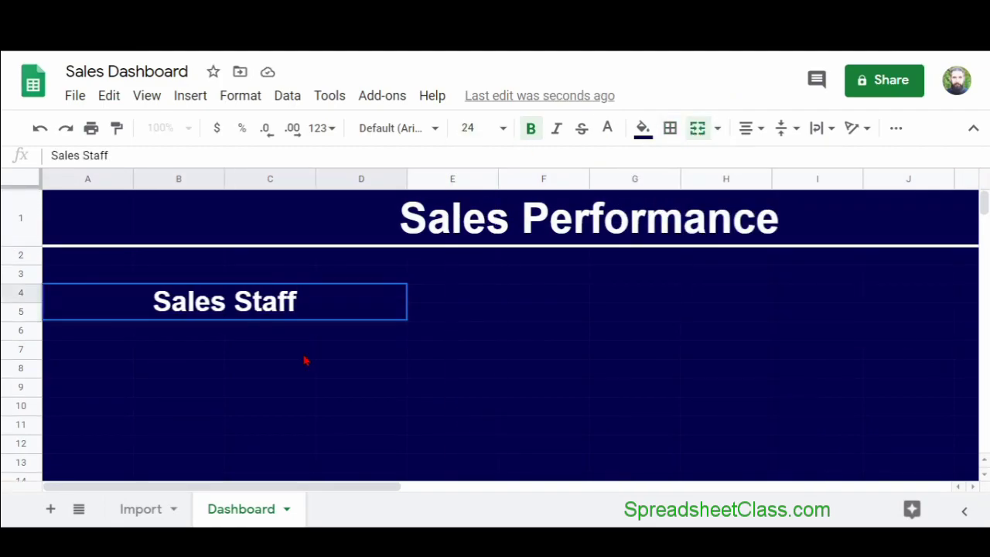
left_click(670, 128)
left_click(752, 194)
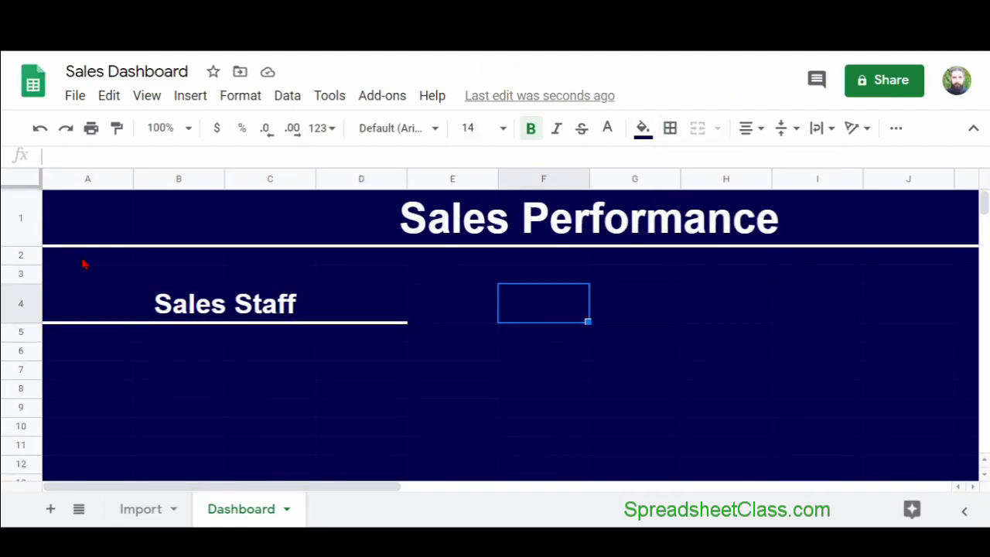
Step: Fill the table area in columns A–D white and enlarge the row-3 value text
left_click_drag(85, 260, 353, 260)
left_click_drag(84, 338, 389, 333, "ctrl")
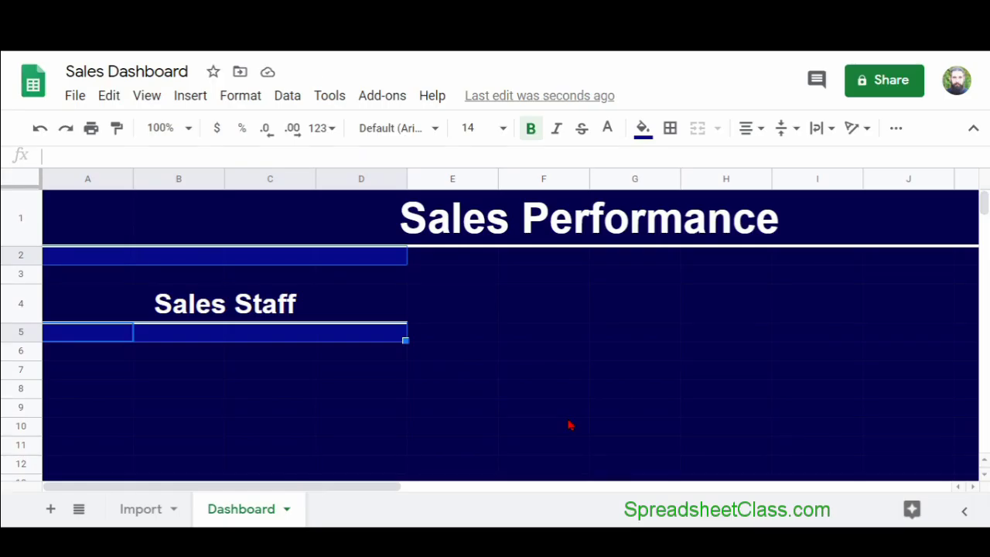
left_click_drag(87, 284, 373, 435)
scroll(420, 358, "up", 5)
left_click(643, 127)
left_click(833, 190)
left_click(503, 127)
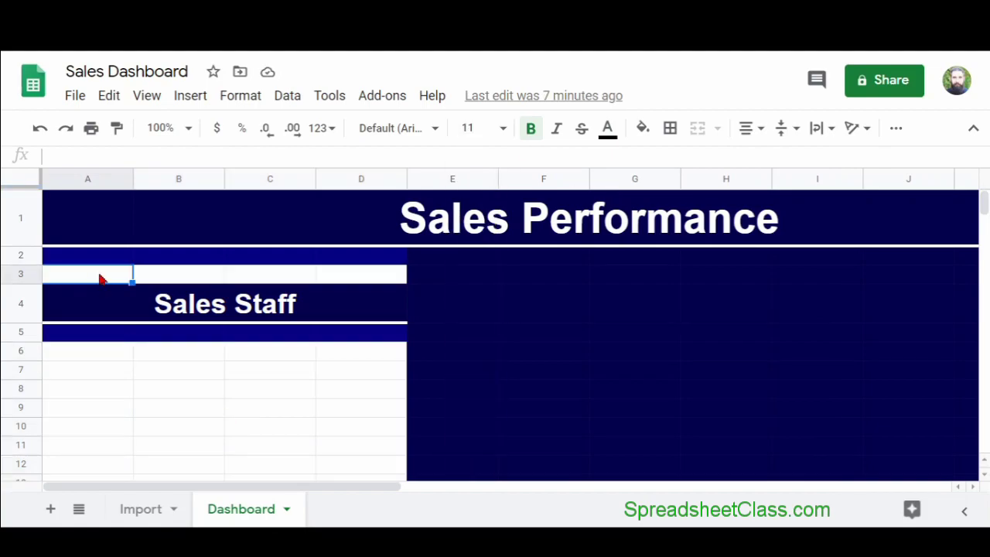
left_click_drag(101, 279, 360, 274)
left_click(502, 128)
left_click(270, 370)
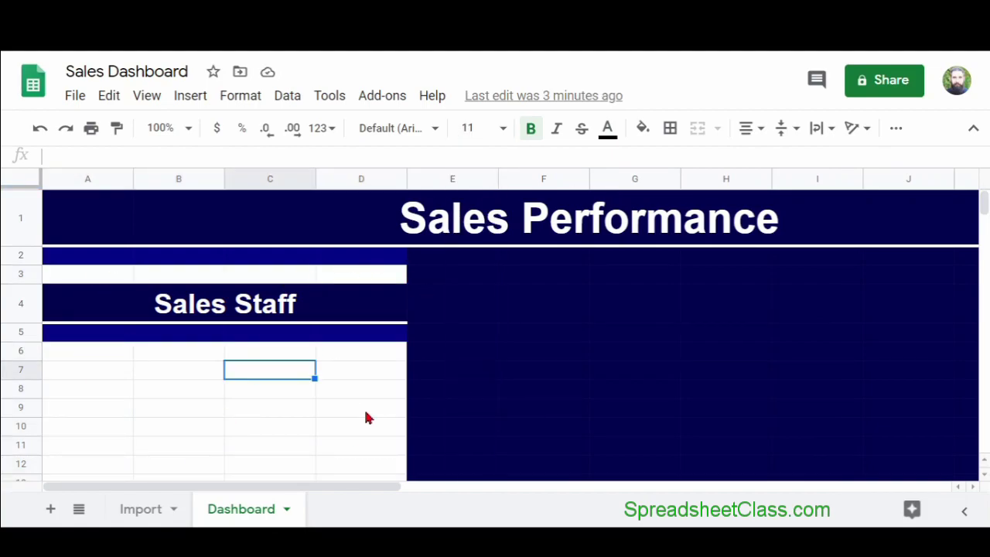
Step: Paste the summary header labels into A2:D2 and widen column C to fit
left_click(104, 256)
type("Time Span (Days)\tTotal Revenue\tAverage Call Minutes\tAverage Rating")
left_click(170, 287)
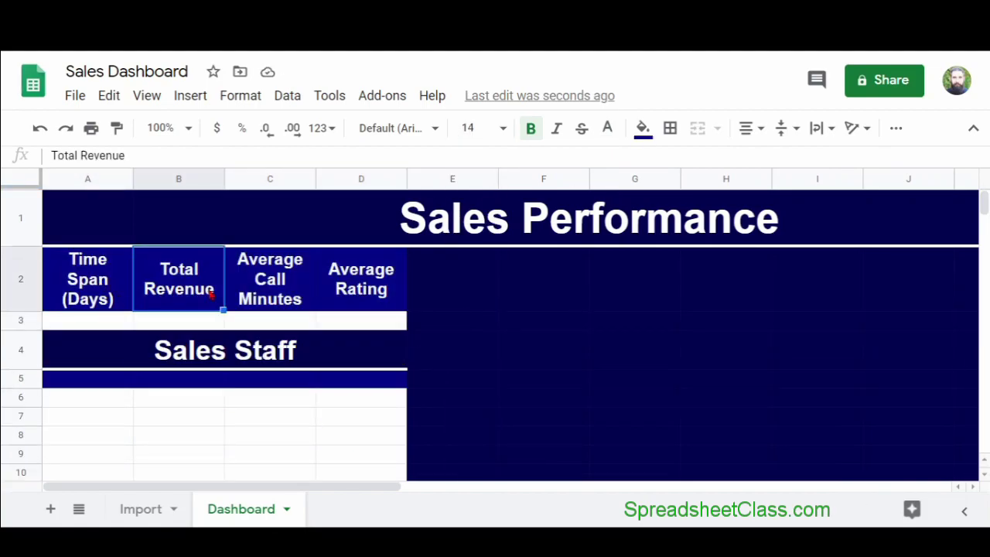
left_click(312, 307)
left_click(360, 293)
left_click_drag(315, 179, 347, 179)
Step: Copy headers B2:D2 into B5 and add a Sales Rep header in A5
left_click_drag(194, 279, 379, 279)
key("ctrl+c")
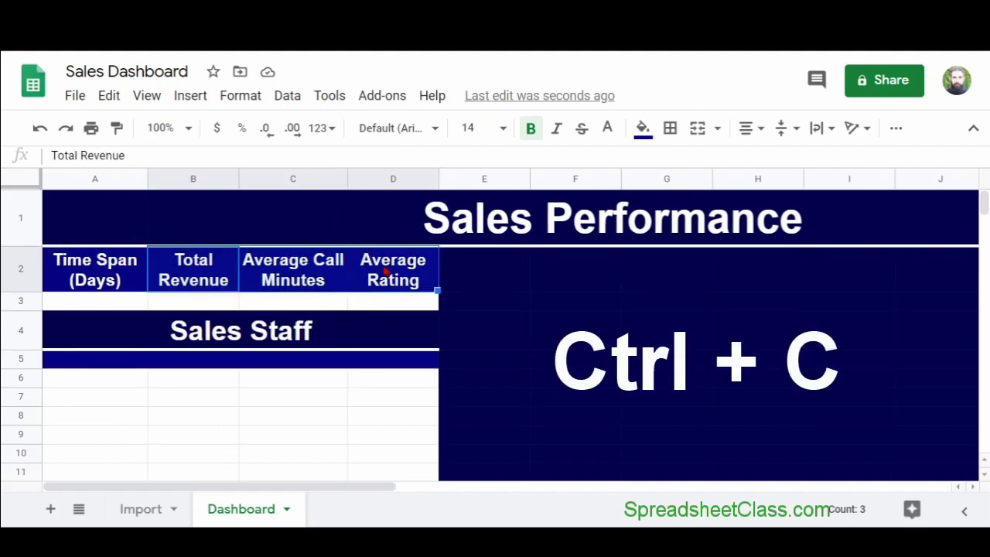
left_click(196, 362)
key("ctrl+v")
left_click(196, 404)
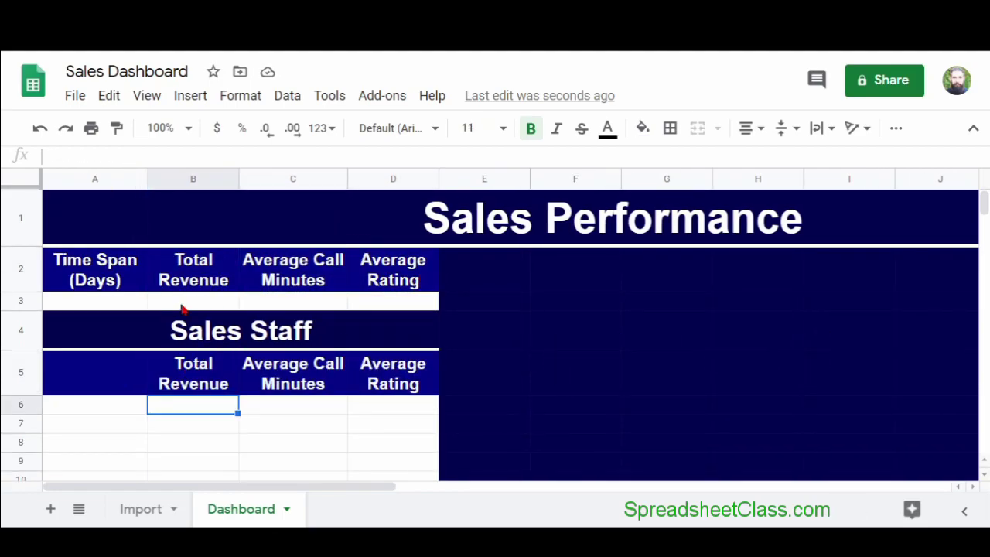
left_click(141, 381)
type("Sales Rep")
key("Return")
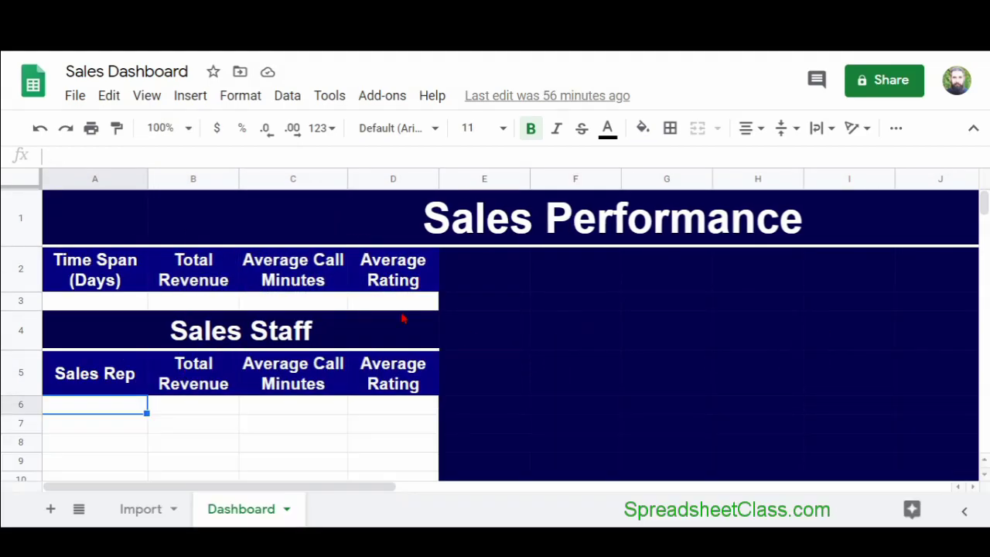
Step: Try a date difference formula in Import H2, then clear it
left_click(140, 509)
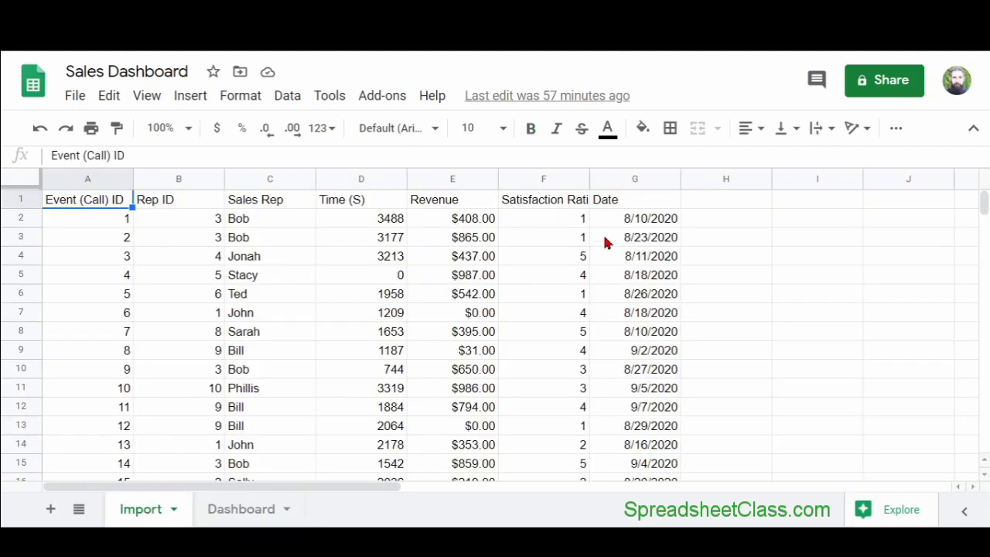
left_click(729, 225)
key("ctrl+v")
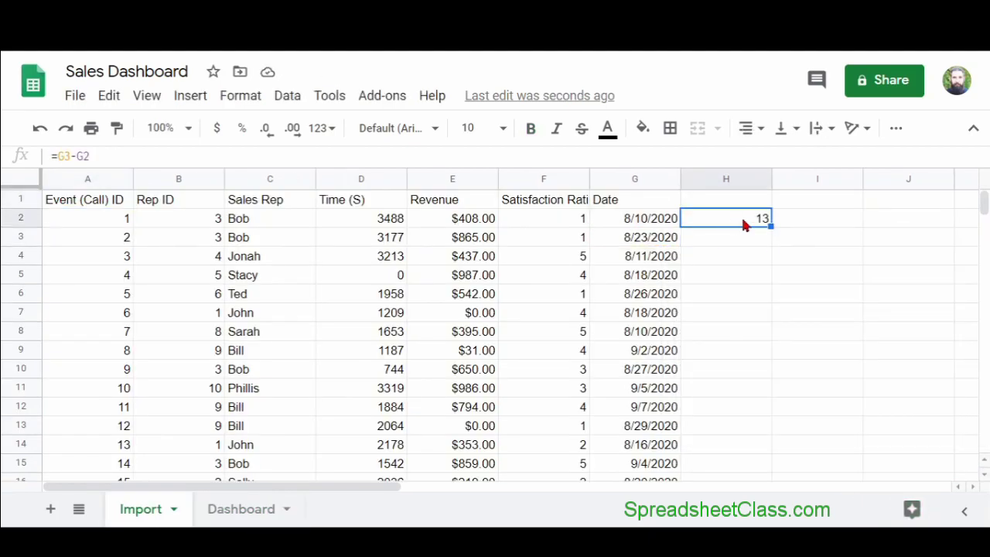
key("Delete")
Step: Enter the time span formula in A3: MAX minus MIN of Import!G2:G
left_click(246, 510)
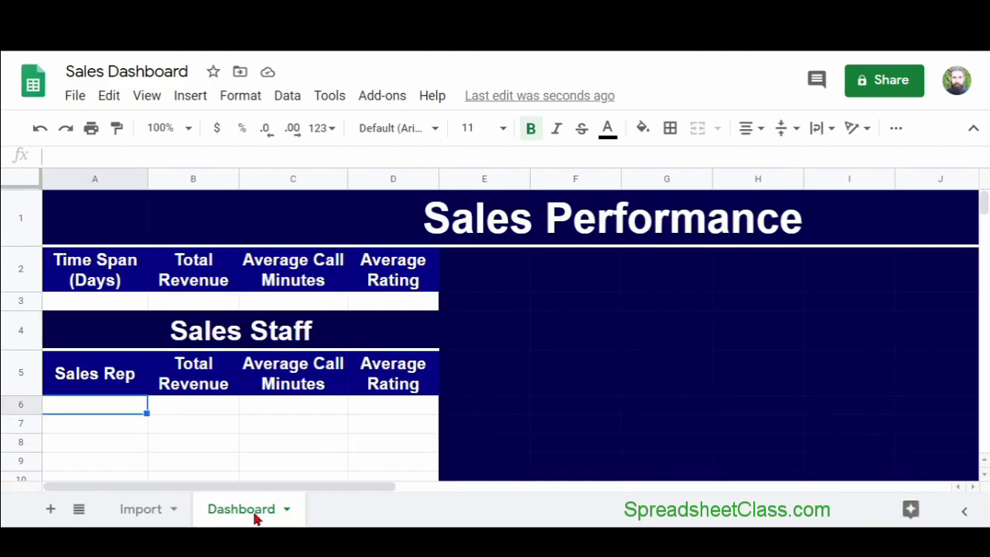
left_click(96, 301)
type("=MAX(Import!G2:G")
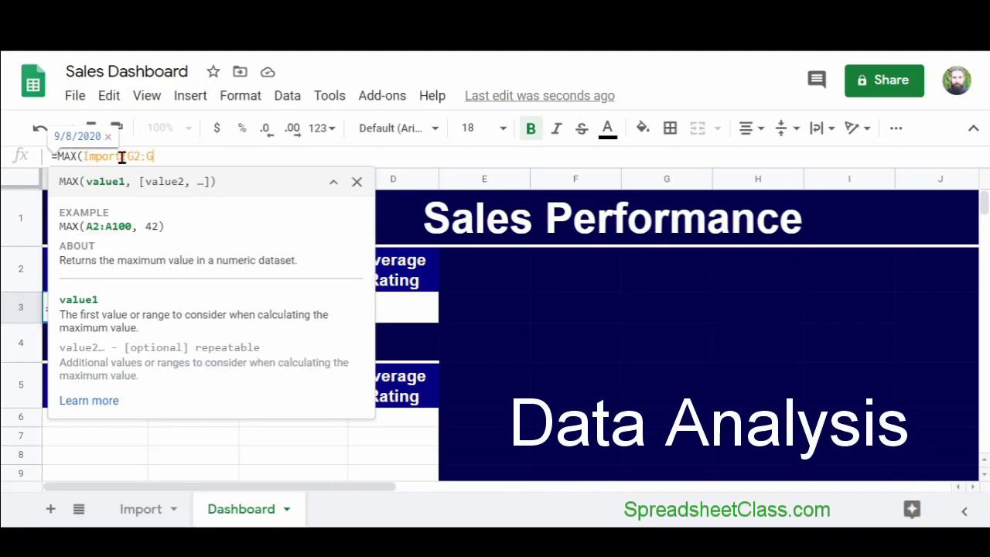
type(")")
key("Return")
key("Up")
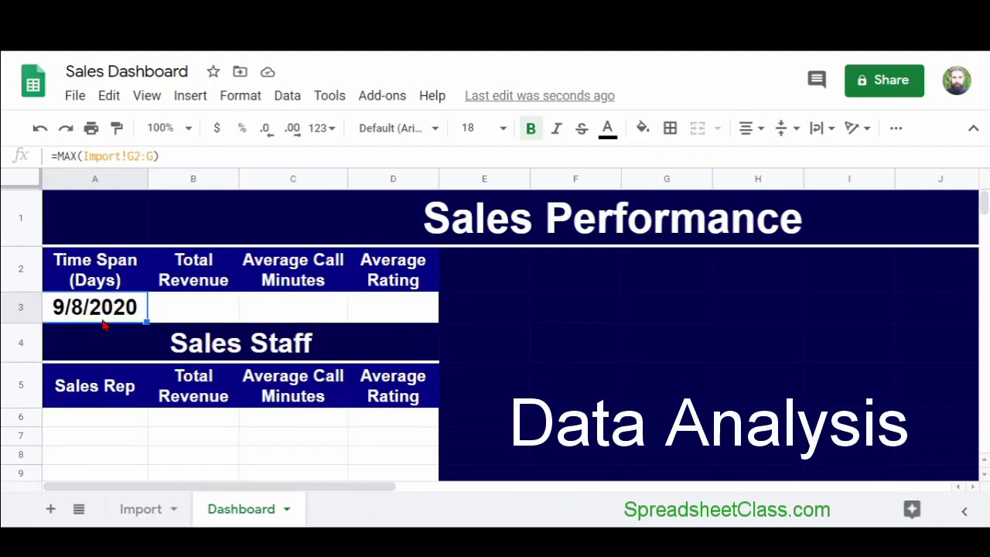
left_click(171, 156)
type("-MIN(Import!G2:G)")
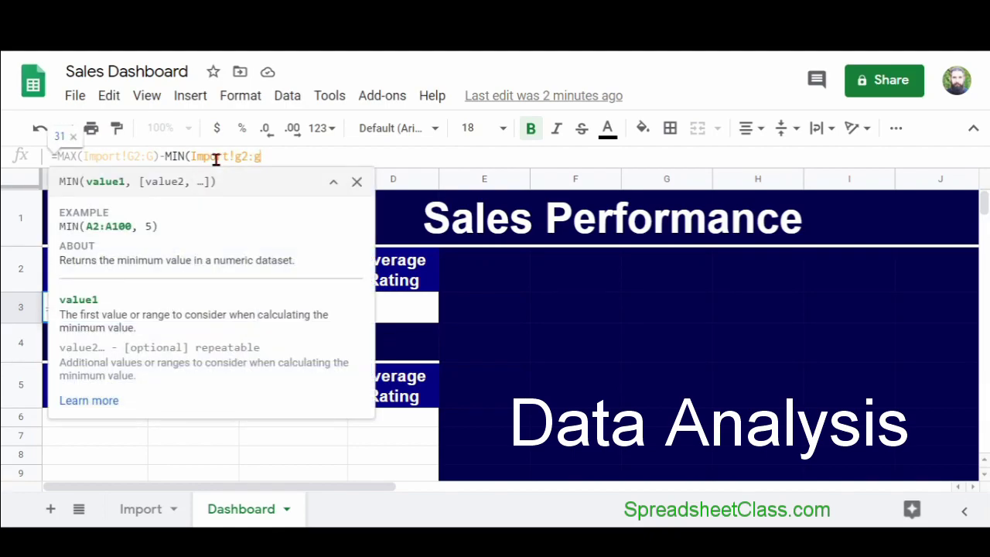
key("Return")
key("Up")
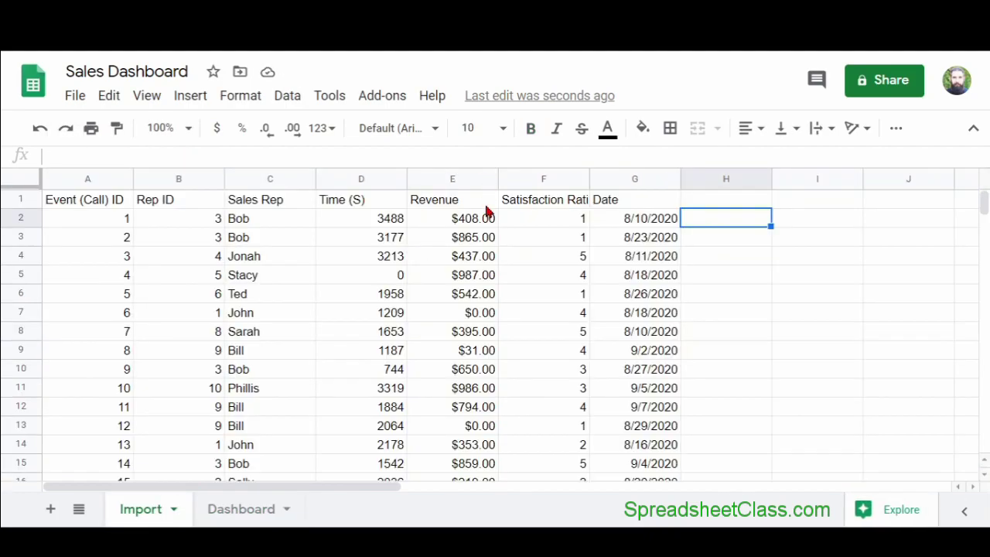
Step: Enter the total revenue formula in B3, summing Import!F2:F
left_click(218, 516)
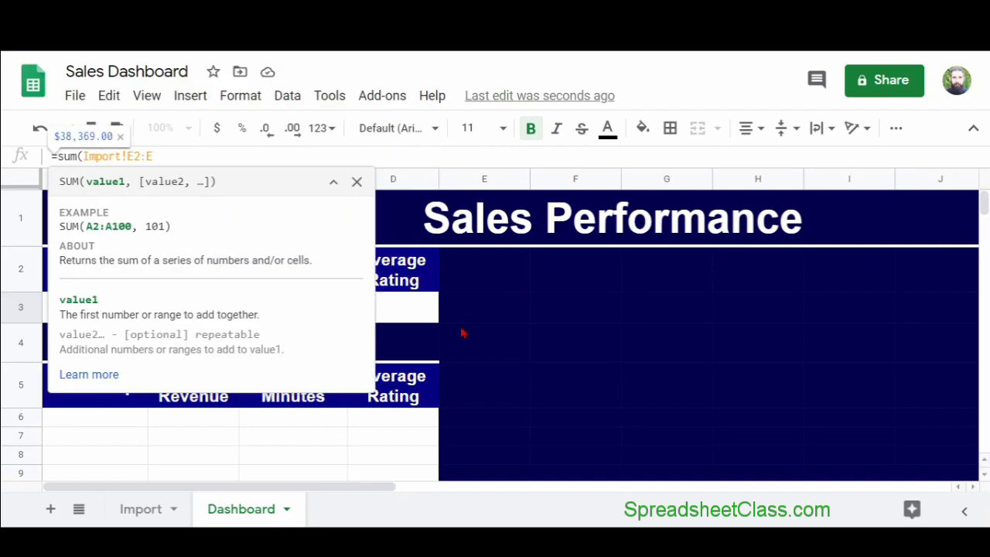
key("Return")
key("Up")
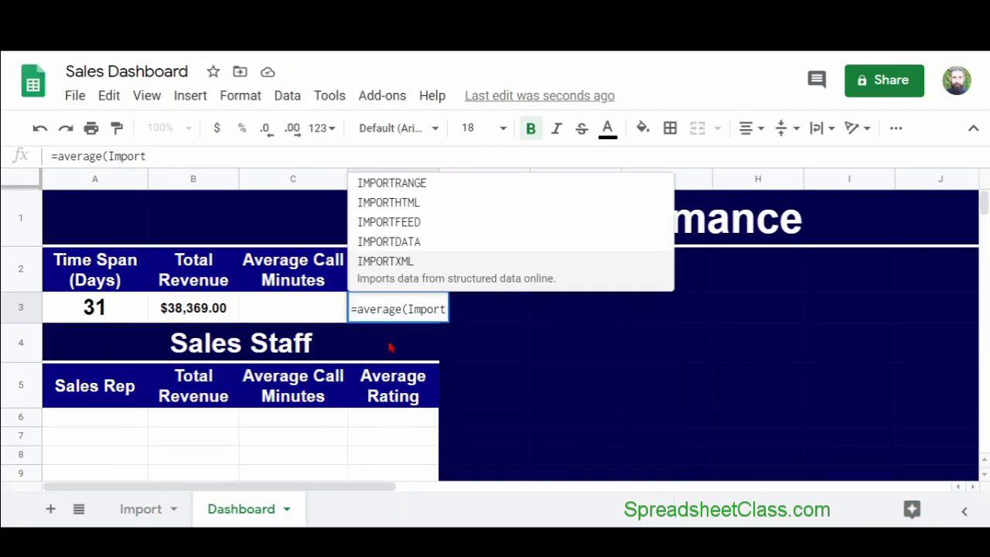
type("!F2:F")
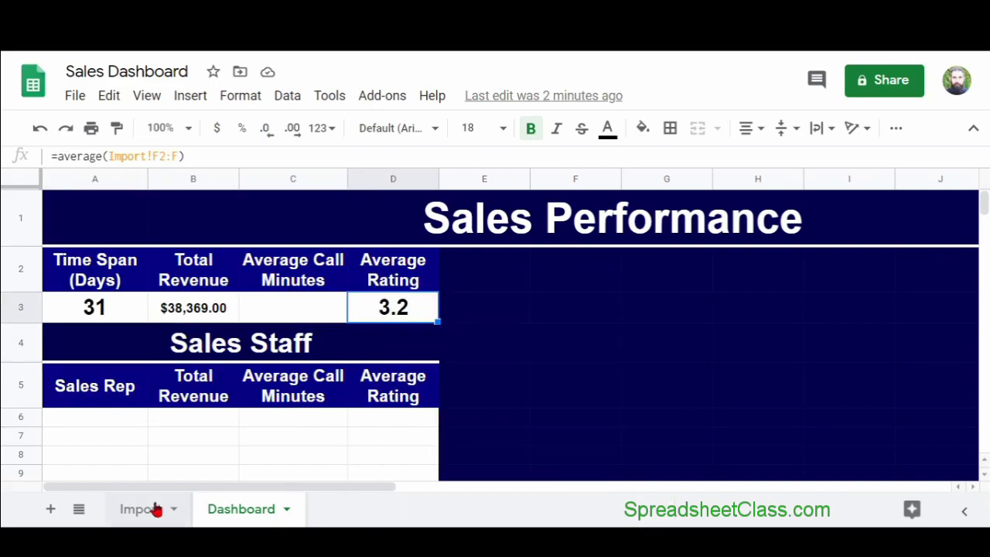
left_click(147, 508)
left_click(241, 509)
Step: Divide C3's average call duration by 60 and remove decimals so it shows 28
left_click(294, 315)
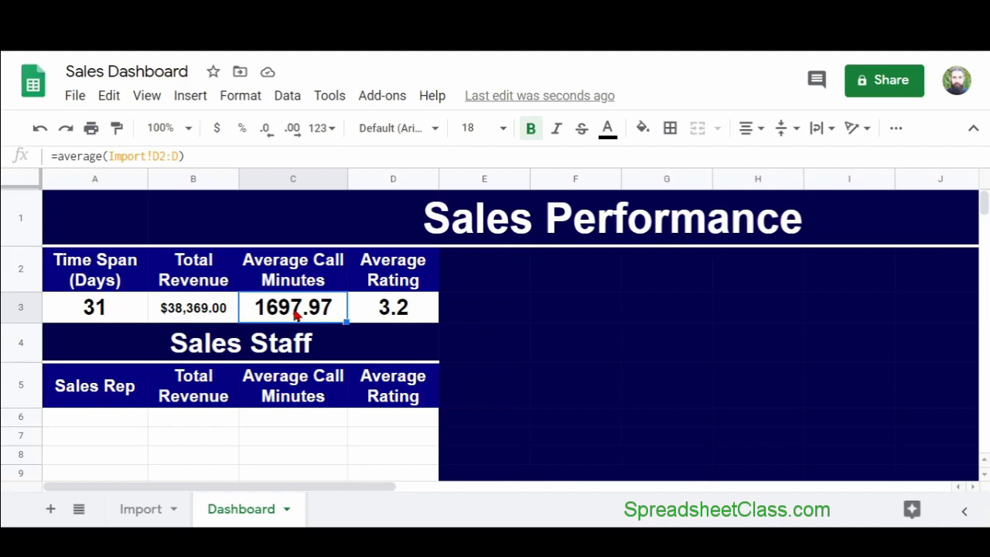
left_click(199, 156)
type("/60")
key("Return")
left_click(334, 313)
left_click(265, 128)
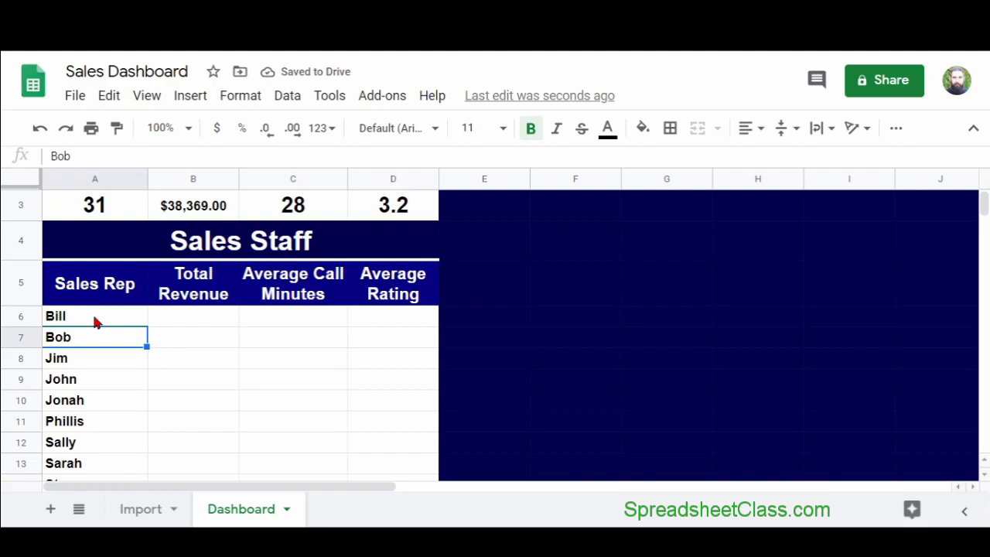
Step: Enter =SUMIF(Import!C:C,A6,Import!E:E) in B6 for Bill's total revenue
key("Down")
key("Down")
key("Down")
key("Down")
key("Down")
key("Down")
key("Down")
key("Down")
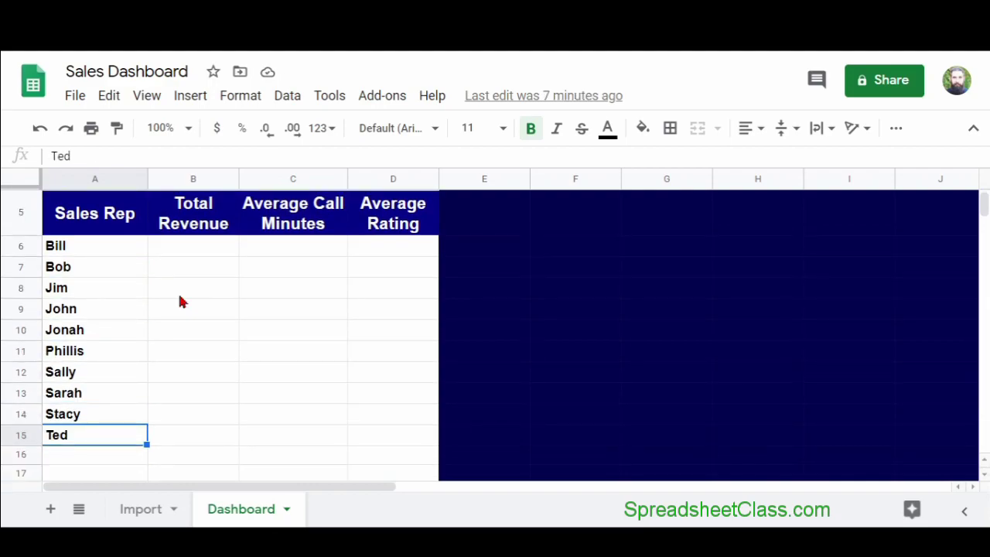
key("ctrl+shift+Page_Up")
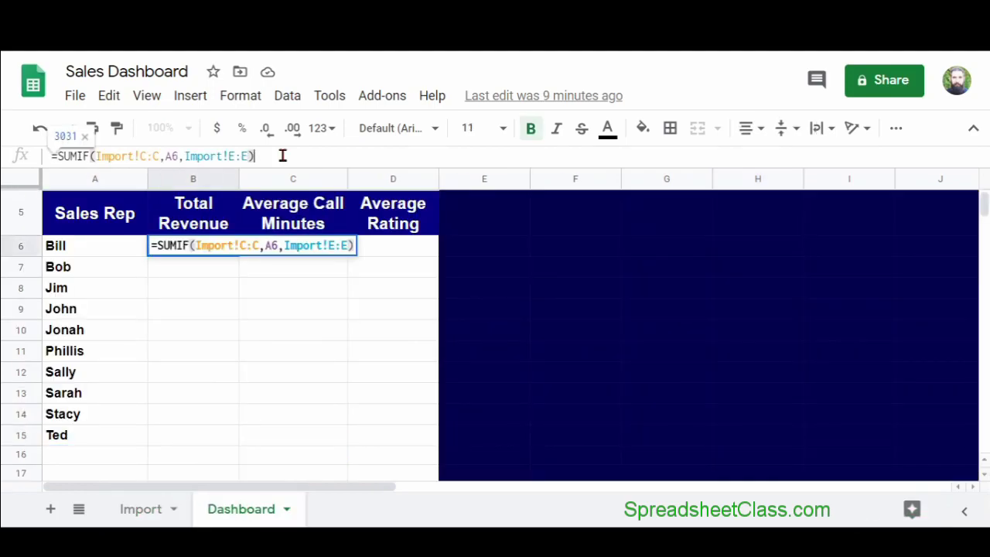
left_click(283, 155)
key("BackSpace")
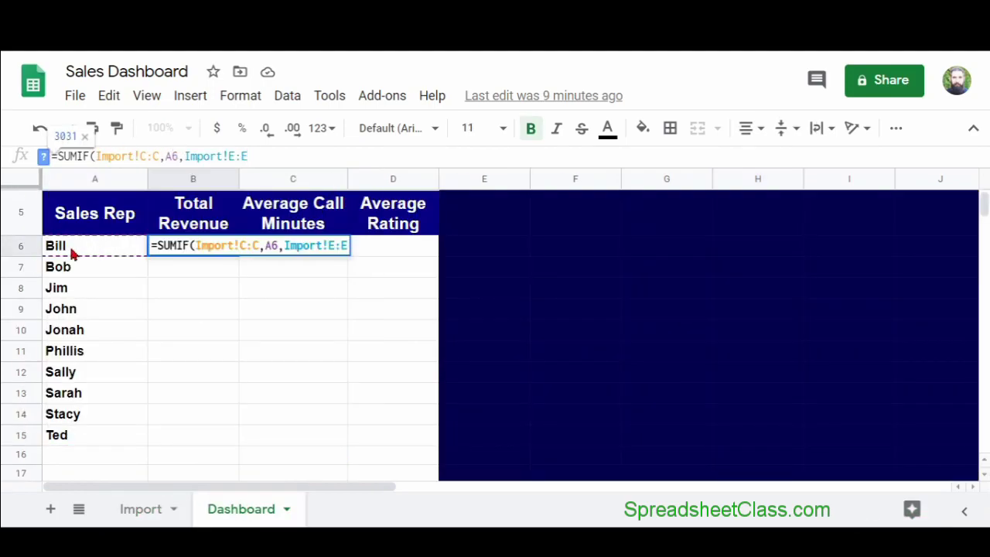
key("Return")
Step: Format B6 as currency and fill the revenue formula down to Ted in B15
left_click(217, 250)
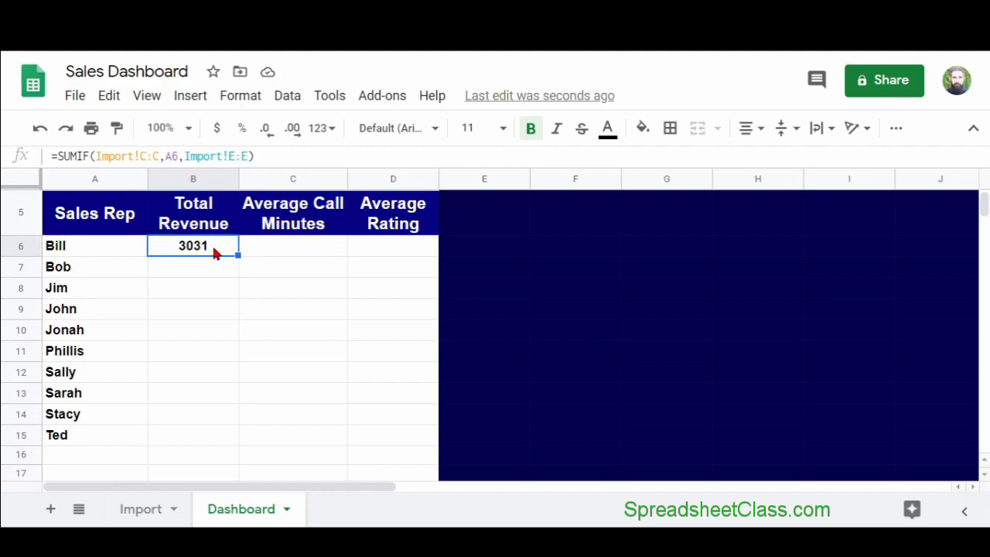
left_click(321, 128)
left_click(363, 394)
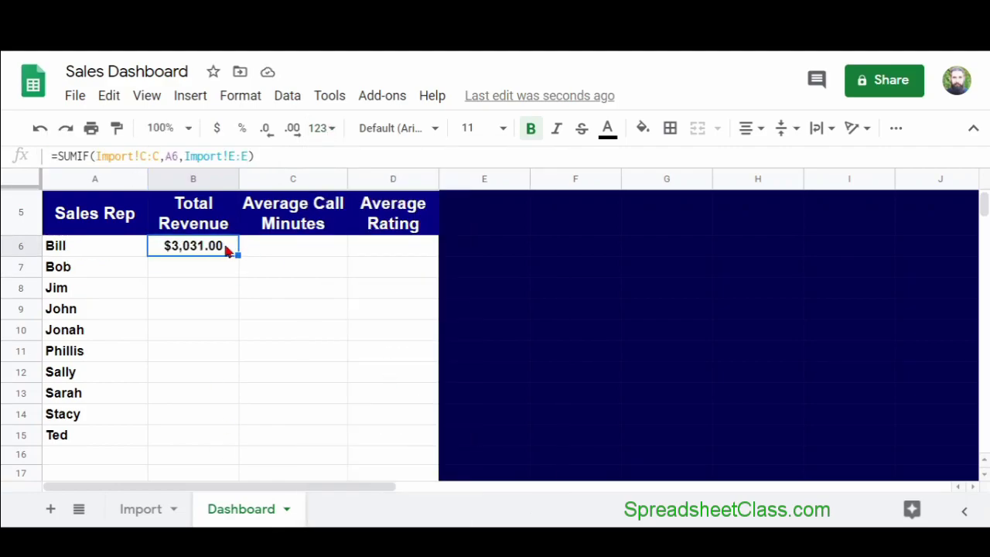
left_click_drag(239, 256, 237, 442)
left_click(266, 438)
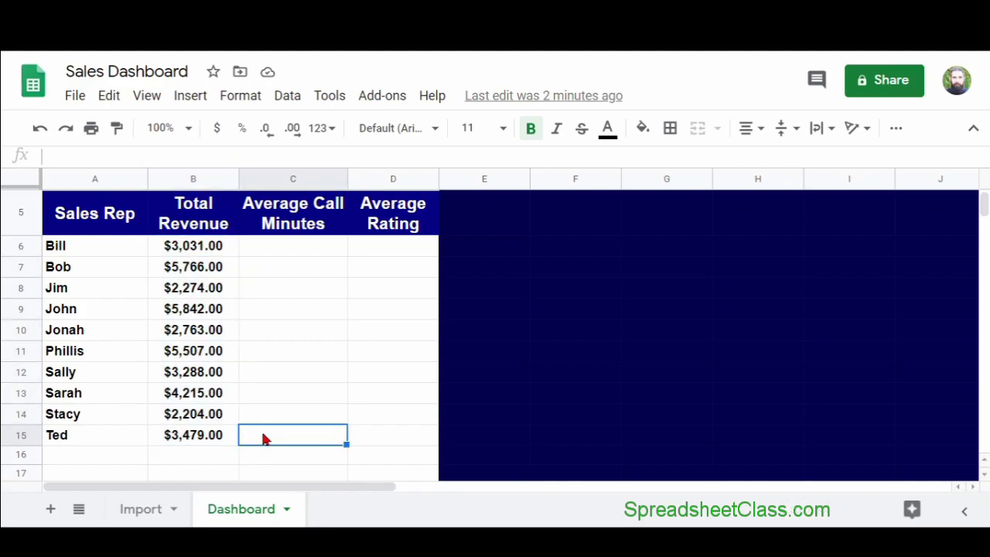
left_click(237, 444)
key("Up")
key("Up")
key("Up")
key("Up")
key("Up")
key("Up")
key("Up")
key("Up")
key("Down")
key("Down")
key("Down")
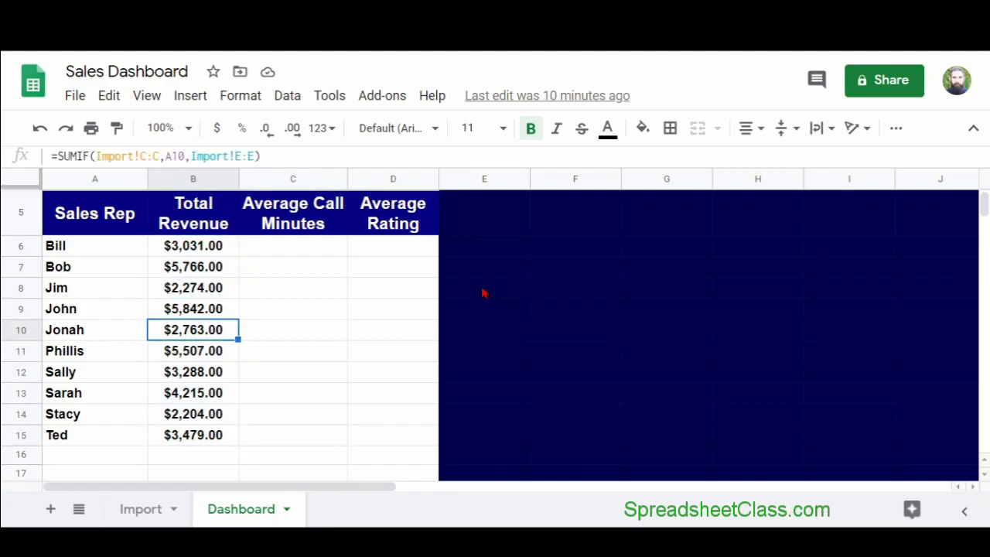
Step: Enter =AVERAGEIF(Import!C:C,A6,Import!F:F) in D6 and fill it down to D15
left_click(141, 509)
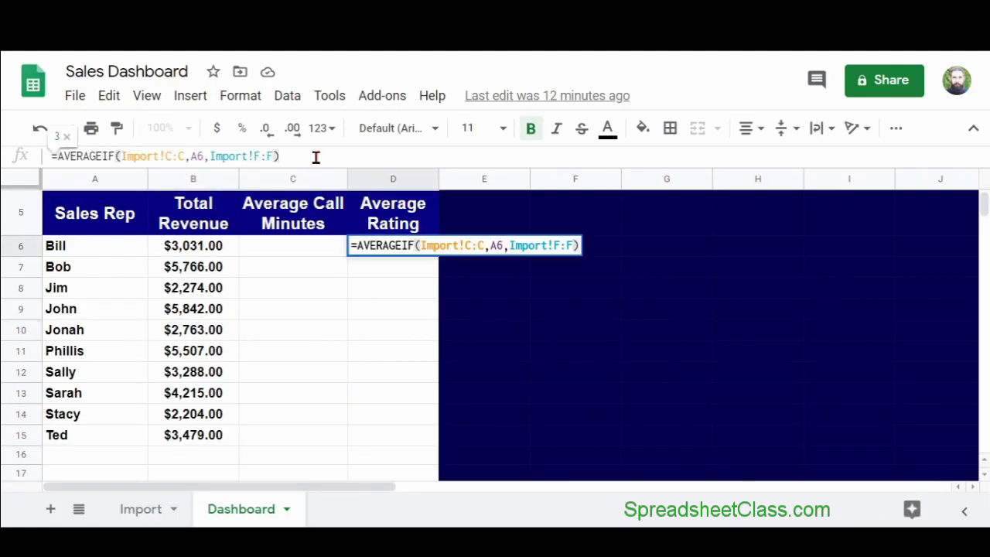
key("BackSpace")
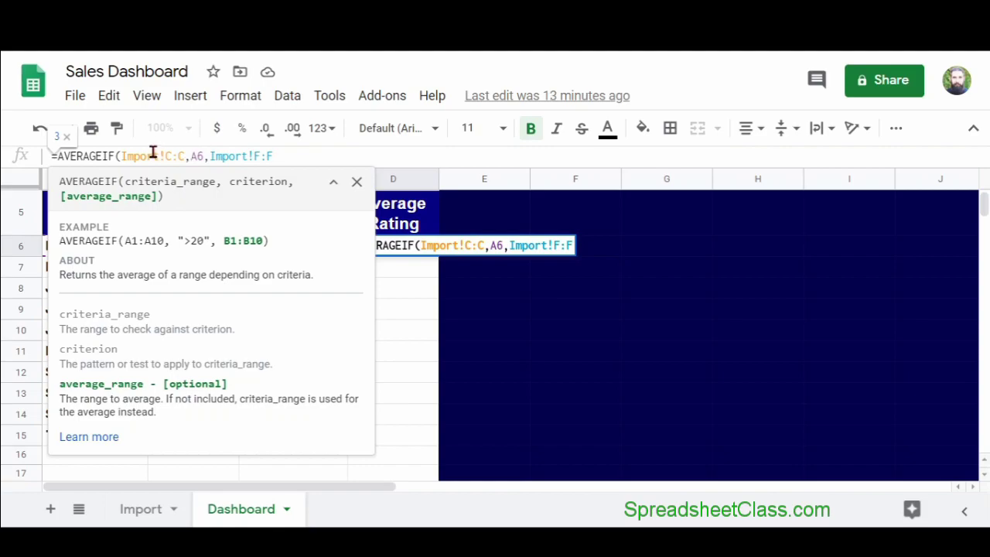
type(")")
key("Return")
left_click(364, 245)
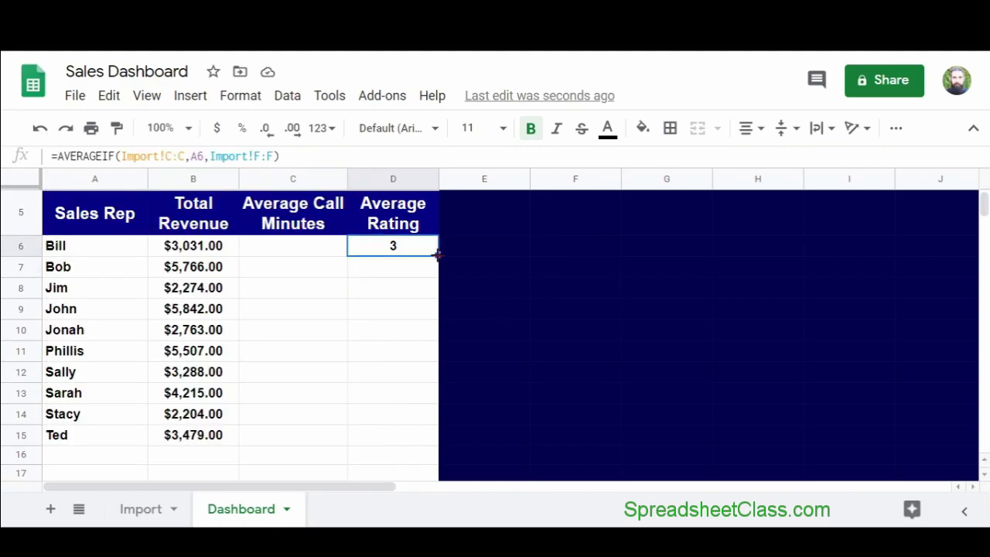
left_click_drag(437, 254, 437, 445)
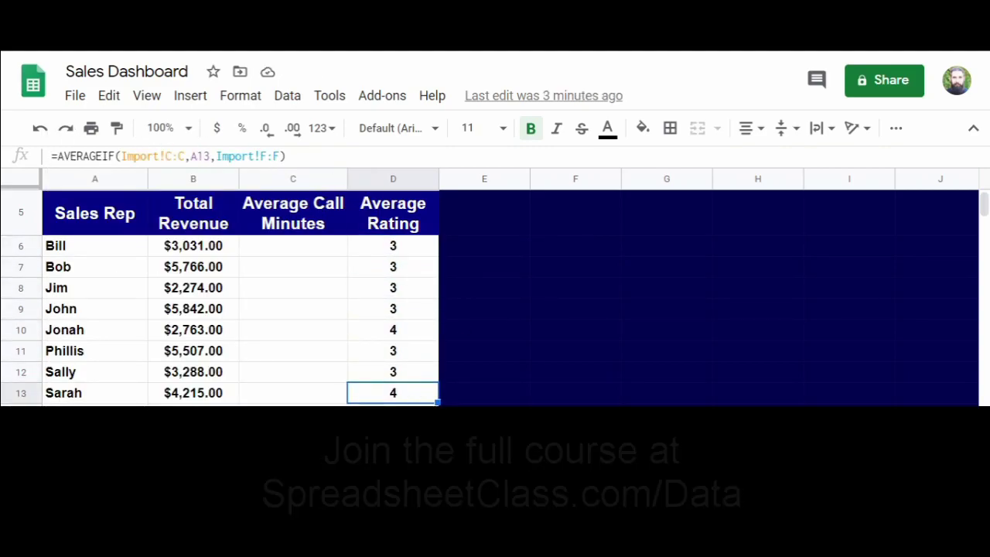
Step: Reduce C6's call minutes to whole numbers (23) and fill the formula down to C15
left_click(243, 506)
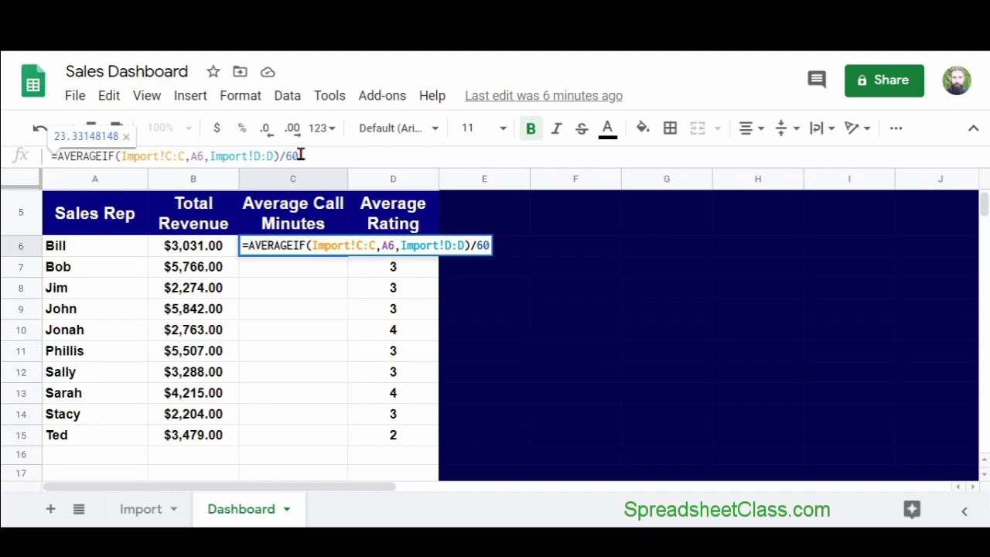
left_click(330, 248)
left_click(266, 127)
left_click(266, 127)
left_click_drag(347, 255, 342, 431)
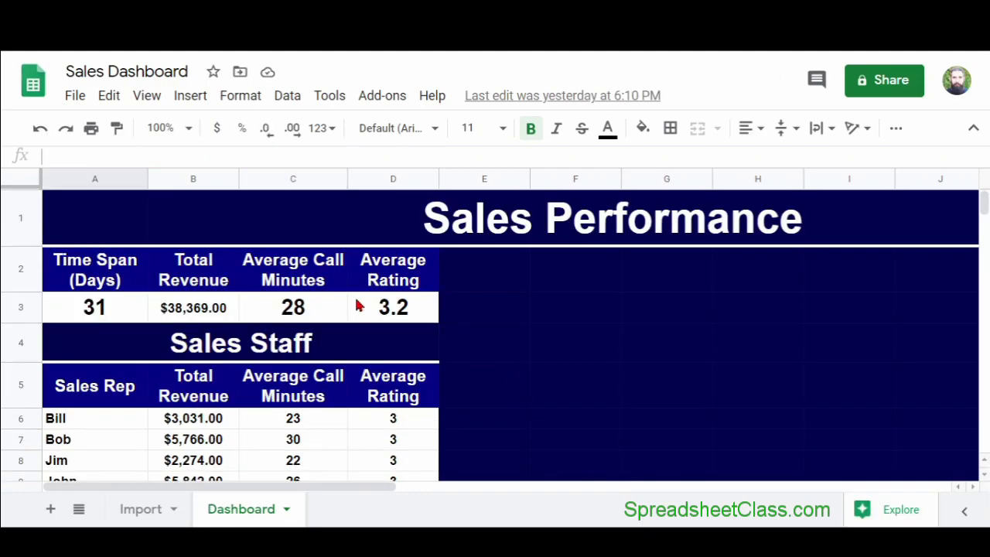
Step: Insert a scorecard chart from B2:B3 with a navy key value
left_click_drag(193, 268, 194, 307)
left_click(190, 95)
left_click(292, 352)
left_click(850, 257)
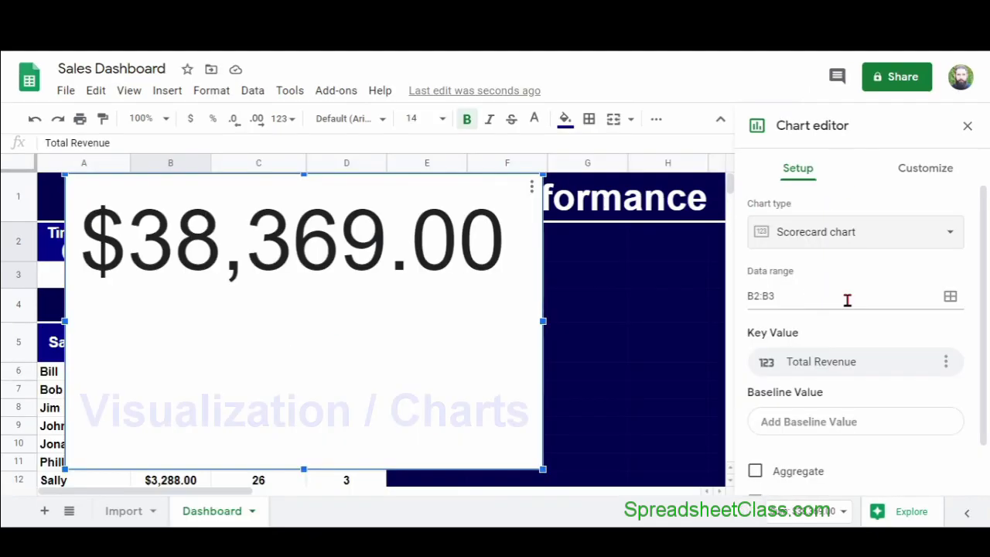
left_click(926, 168)
left_click(758, 259)
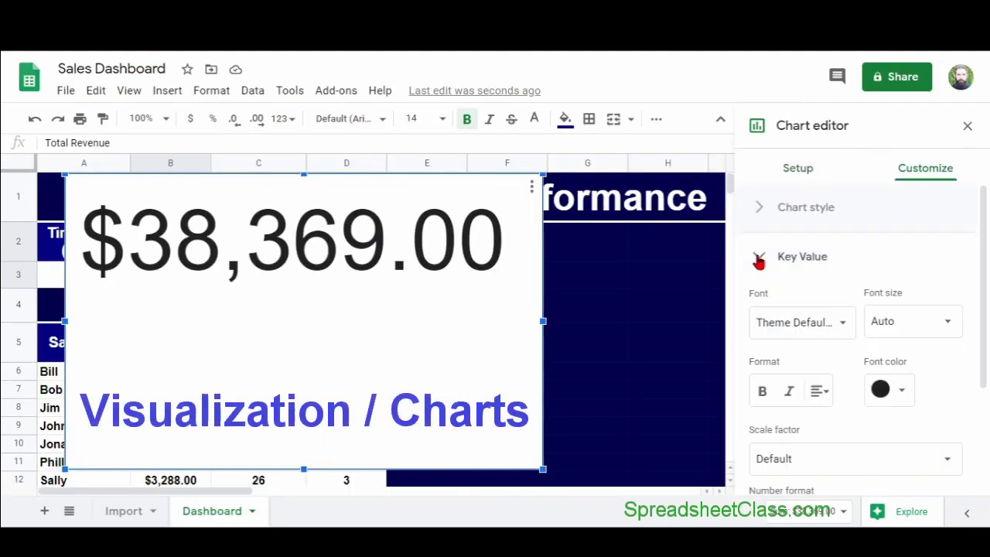
left_click(902, 391)
left_click(732, 353)
Step: Give the scorecard a bold, centred, size-36 'Total Revenue' title
scroll(780, 399, "down", 2)
left_click(822, 470)
left_click(807, 332)
type("Total Revenue")
left_click(763, 473)
left_click(820, 475)
left_click(836, 503)
left_click(941, 405)
left_click(897, 325)
left_click(967, 125)
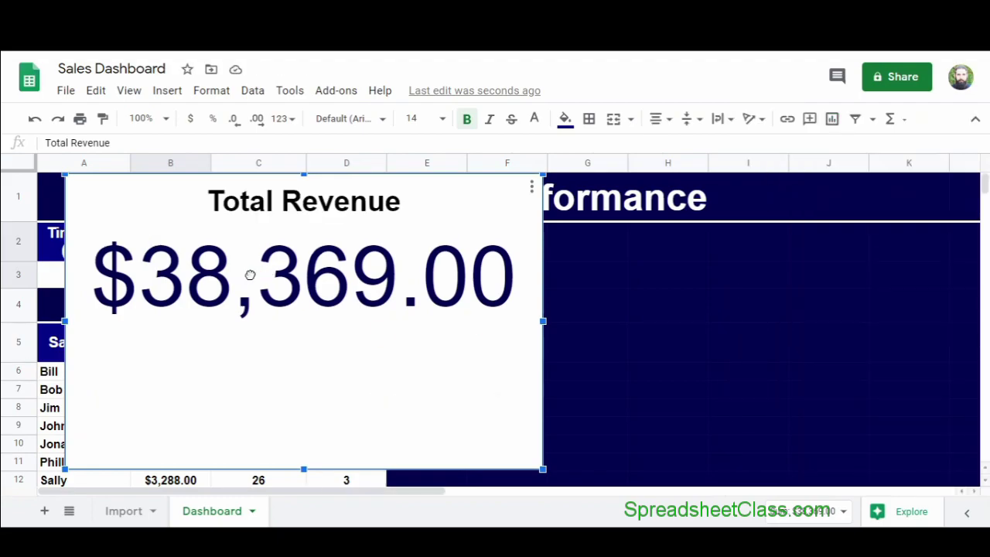
Step: Move the scorecard beside the summary table and shrink it to end at row 3
left_click_drag(304, 265, 570, 327)
scroll(611, 372, "down", 2)
left_click_drag(629, 405, 612, 303)
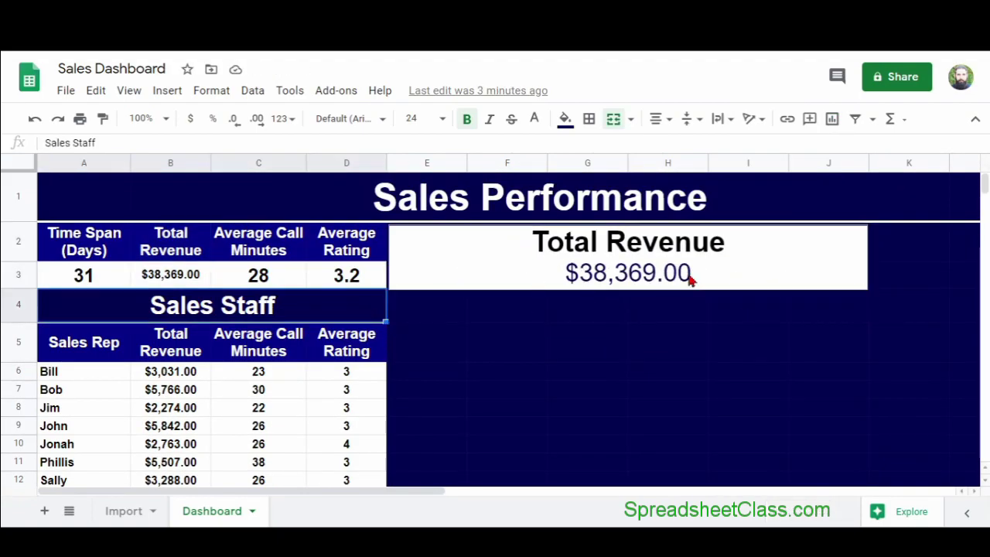
left_click(732, 301)
Step: Insert a chart of rep names and revenues (A6:B15) and place it below the scorecard
left_click(433, 336)
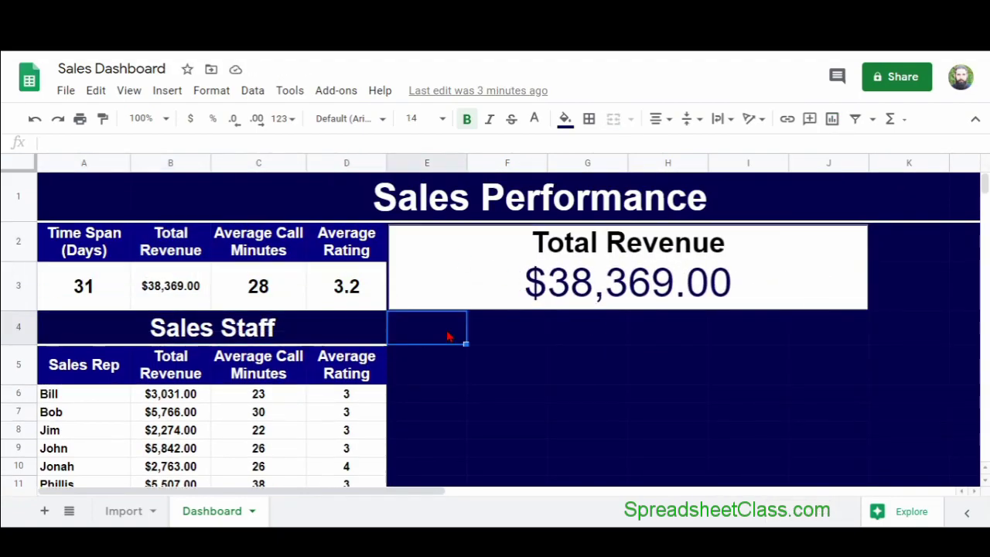
left_click_drag(85, 394, 99, 460)
left_click(167, 91)
left_click(260, 318)
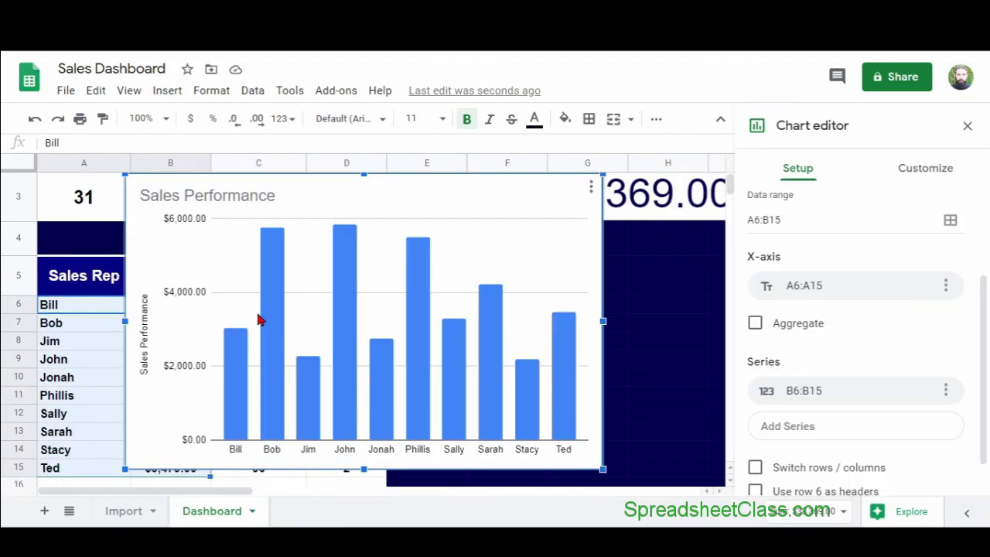
left_click_drag(260, 319, 523, 367)
scroll(349, 398, "down", 4)
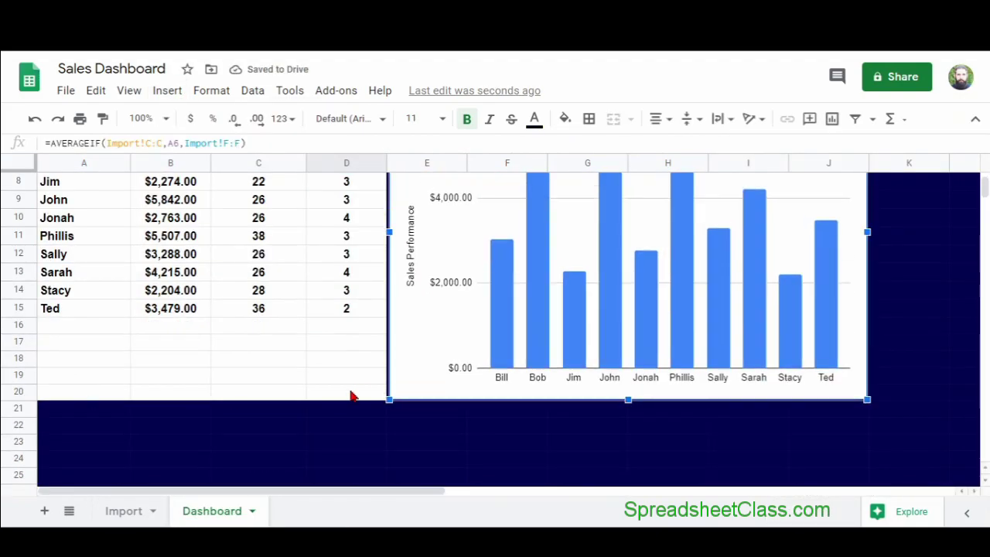
scroll(348, 397, "up", 3)
Step: Title the chart 'Revenue per Sales Rep' in bold, centered, black text
left_click(604, 207)
left_click(860, 328)
key("ctrl+a")
type("Revenue per Sales Rep")
scroll(843, 372, "down", 1)
left_click(762, 413)
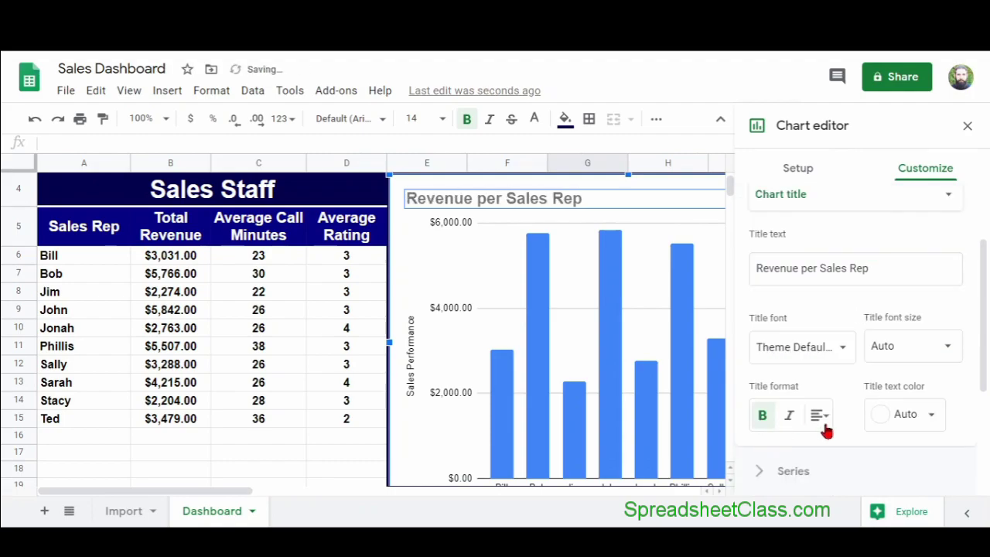
left_click(820, 415)
left_click(821, 464)
left_click(905, 414)
left_click(764, 164)
Step: Make both axes' labels bold at size 14 and delete the vertical axis title
left_click(453, 315)
left_click(762, 406)
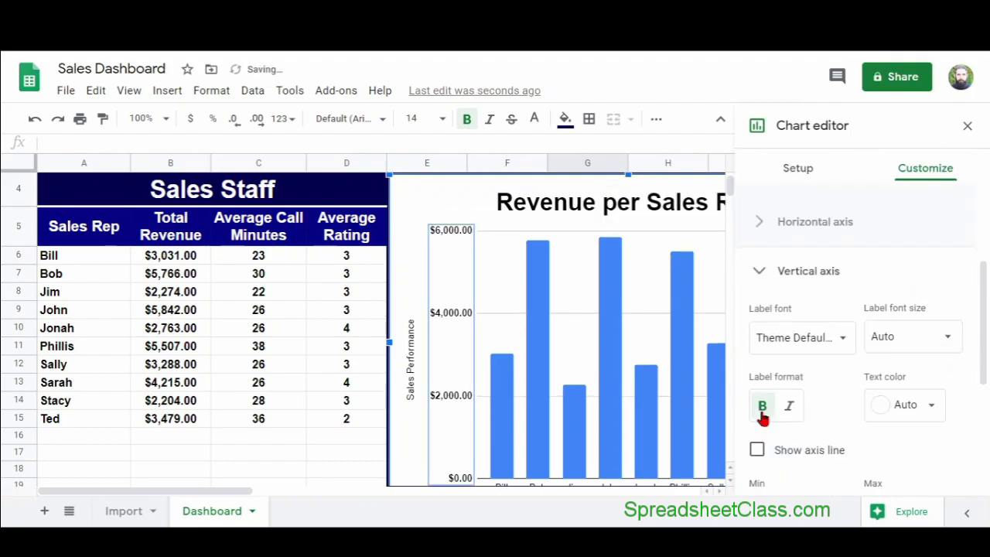
left_click(905, 337)
type("14")
left_click(410, 400)
key("Delete")
left_click(526, 484)
left_click(762, 348)
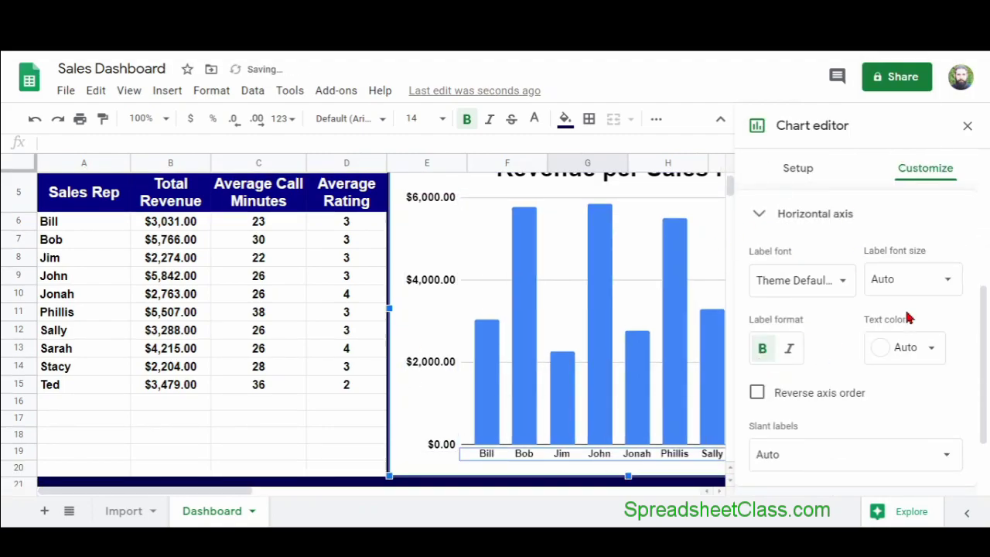
left_click(889, 278)
type("14")
Step: Colour the bars dark navy and add bold size-14 data labels
left_click(598, 287)
left_click(774, 354)
left_click(764, 321)
scroll(765, 372, "down", 2)
left_click(756, 409)
scroll(851, 348, "down", 3)
left_click(763, 383)
left_click(932, 315)
type("14")
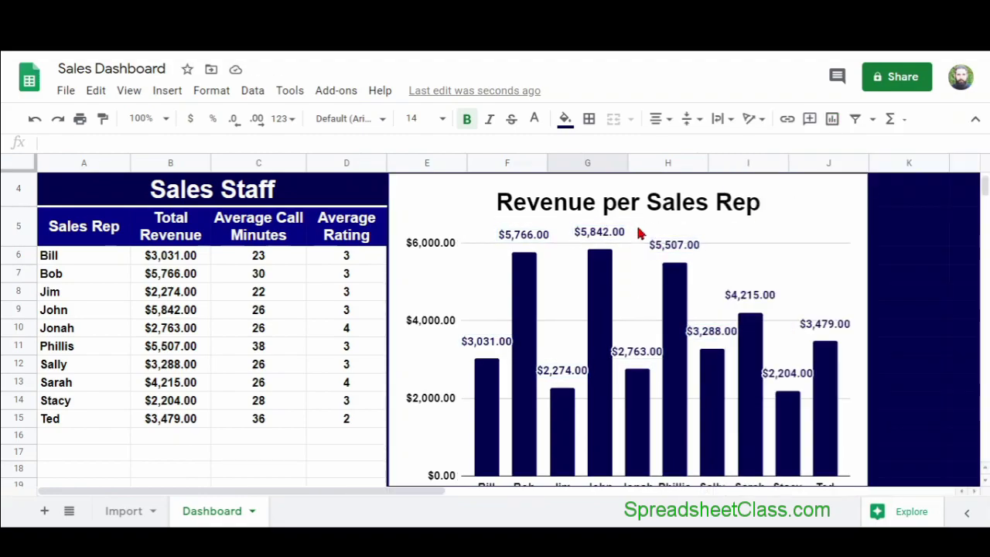
scroll(426, 343, "up", 2)
left_click(347, 163)
Step: Add a conditional rule filling Average Rating values greater than or equal to 4 green
scroll(363, 416, "down", 1)
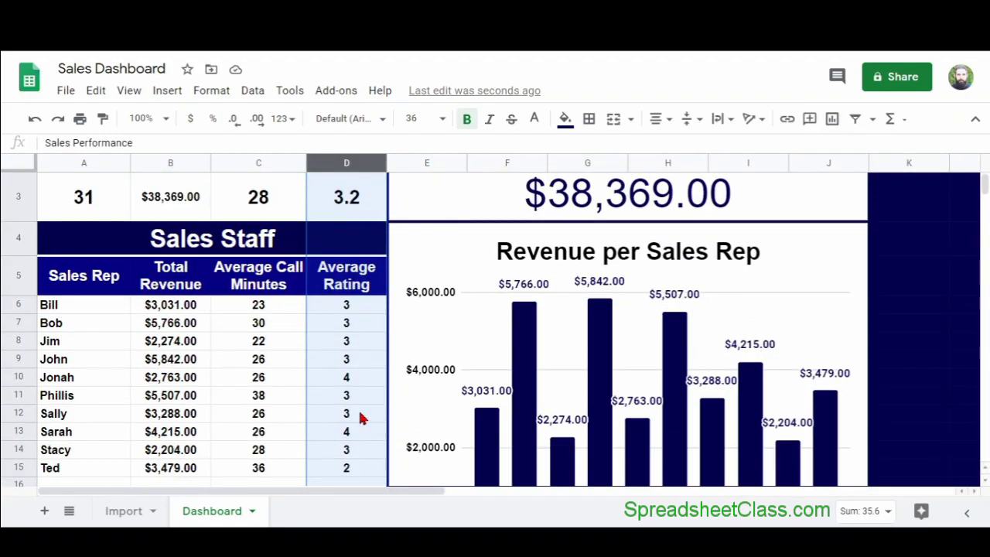
left_click(211, 90)
left_click(353, 471)
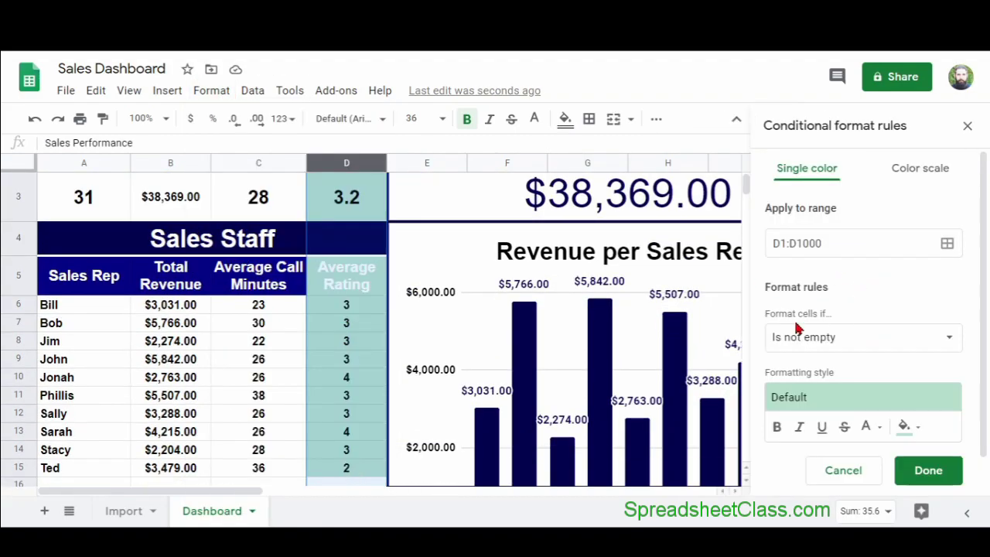
left_click(851, 337)
scroll(888, 408, "down", 3)
left_click(887, 401)
left_click(836, 375)
type("4")
scroll(921, 371, "down", 1)
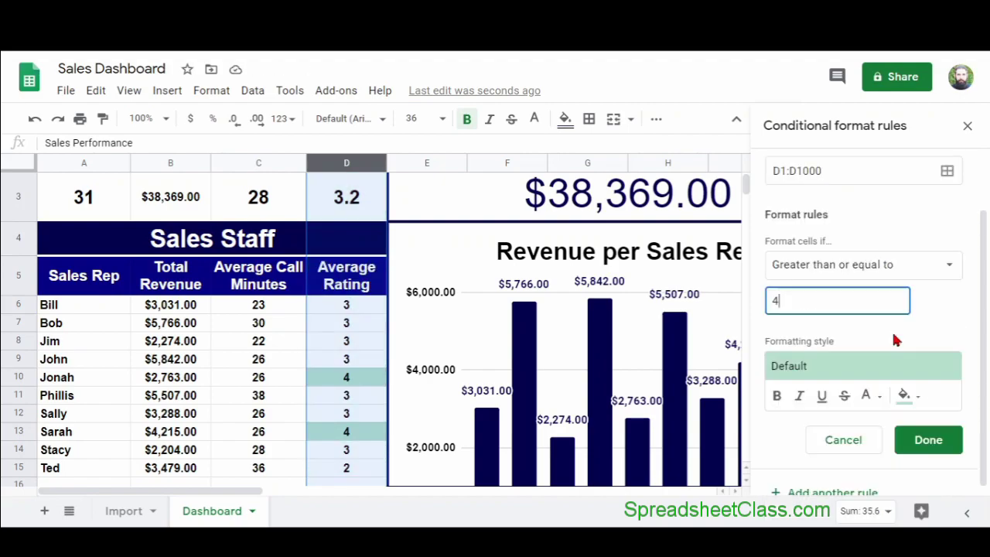
left_click(904, 396)
left_click(796, 367)
left_click(541, 405)
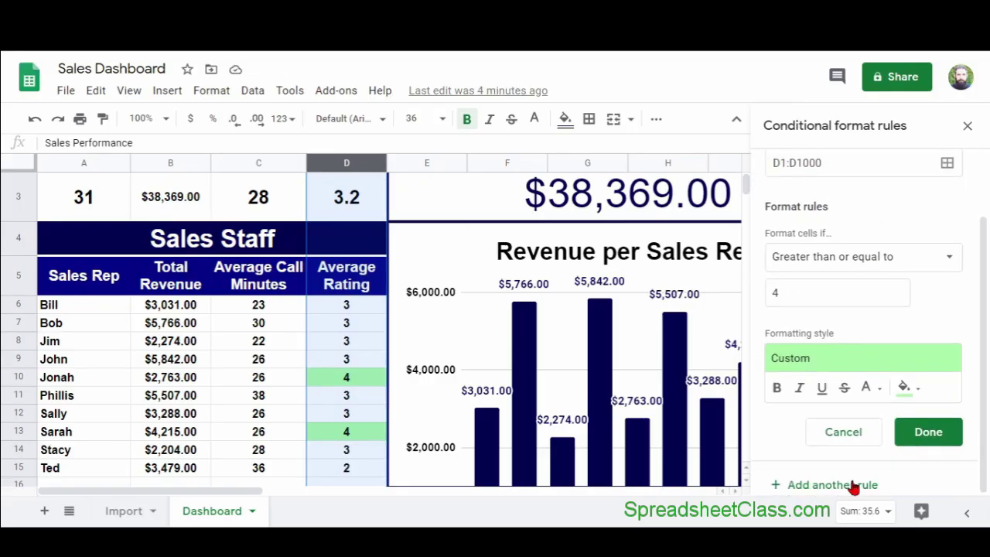
Step: Add a second rule filling ratings less than or equal to 2 pink
left_click(851, 484)
left_click(858, 337)
left_click(890, 387)
left_click(836, 373)
type("2")
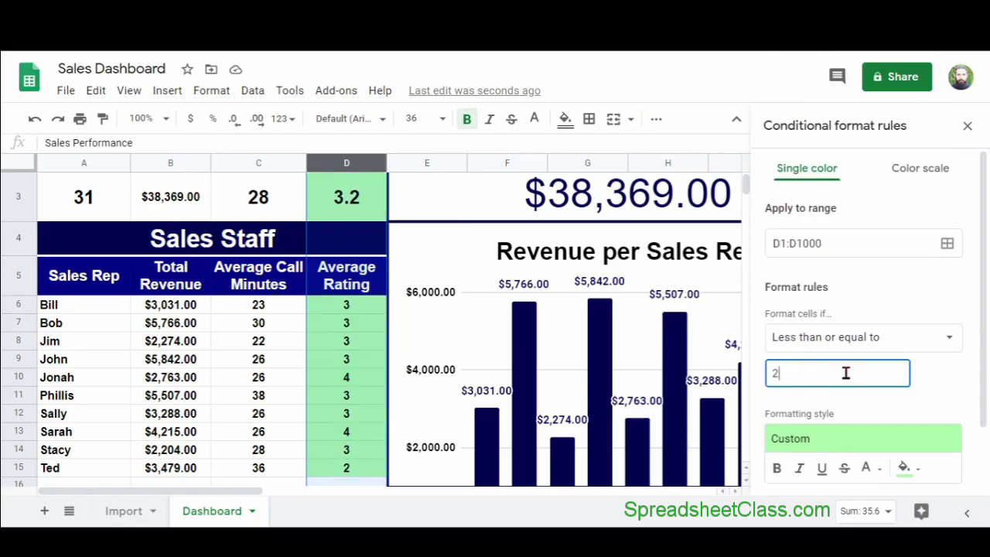
left_click(903, 468)
left_click(868, 426)
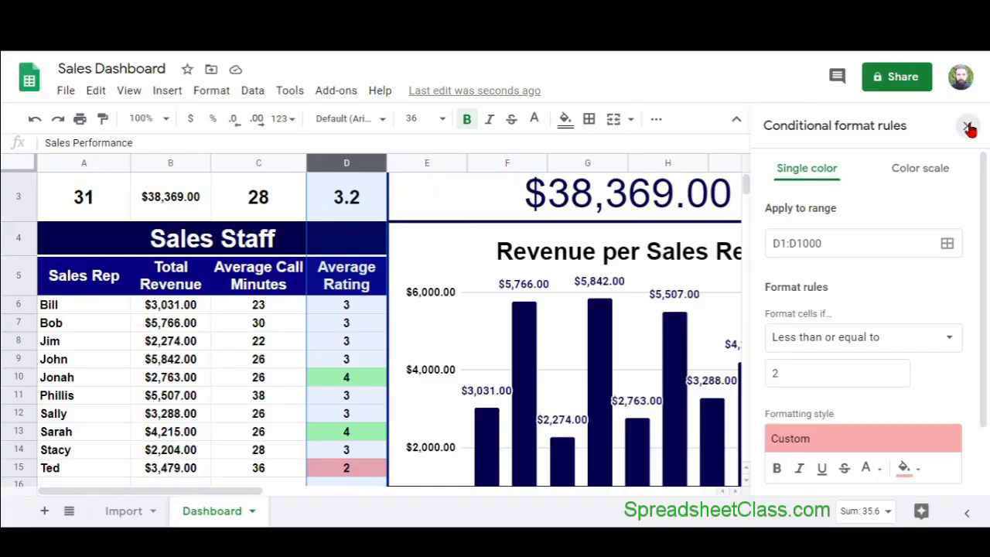
left_click(967, 126)
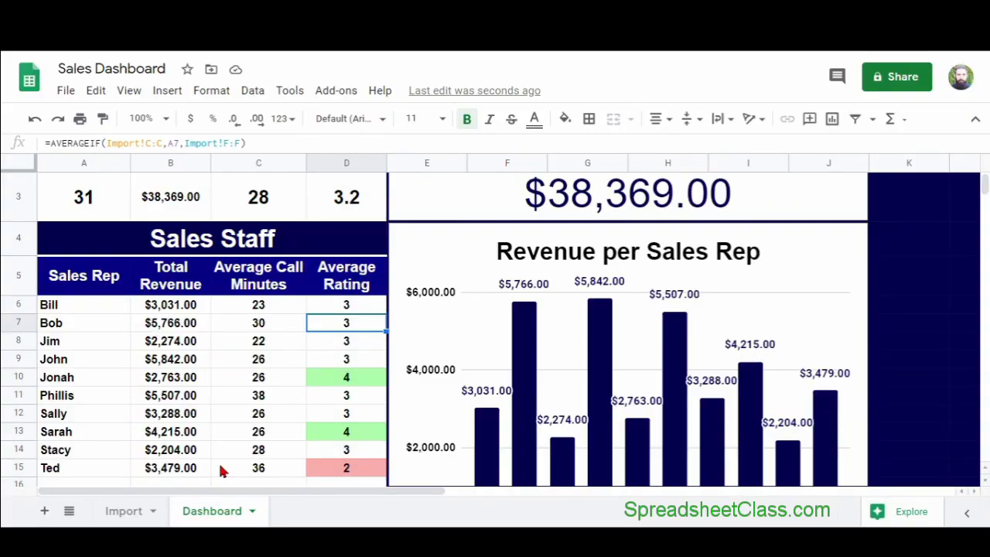